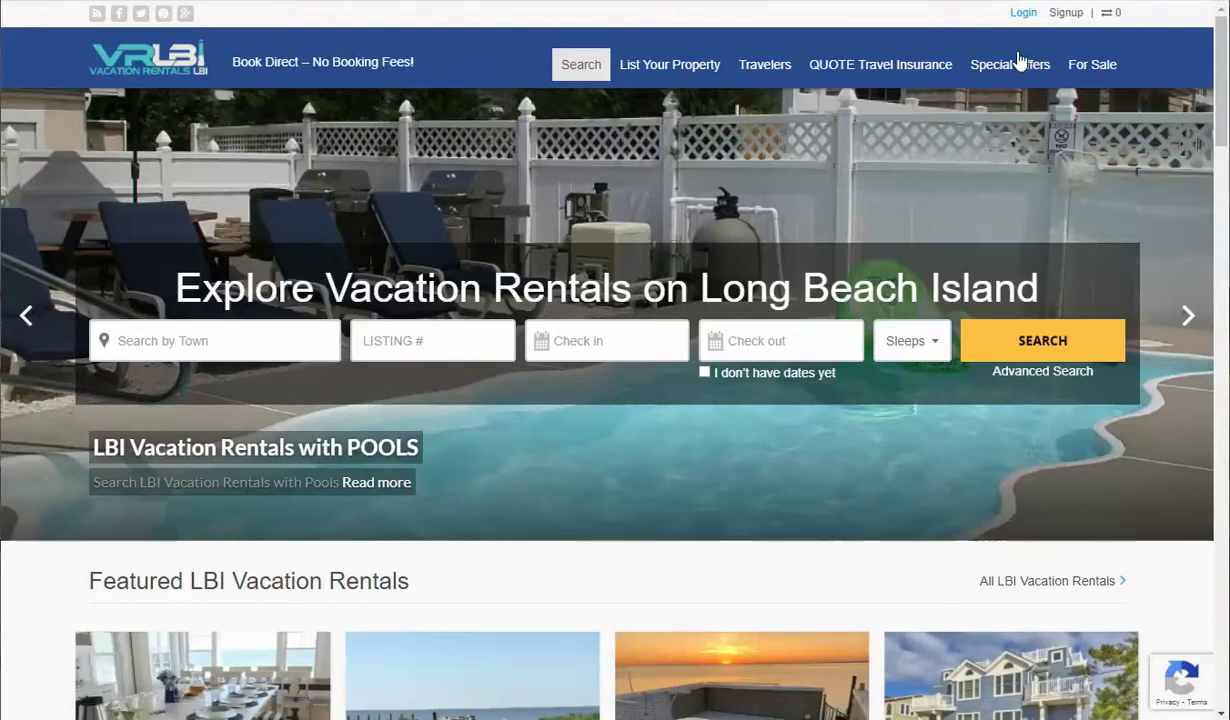
Enter username 'SampleOwner' and the password in the login form, and tick 'I'm not a robot'
click(1022, 12)
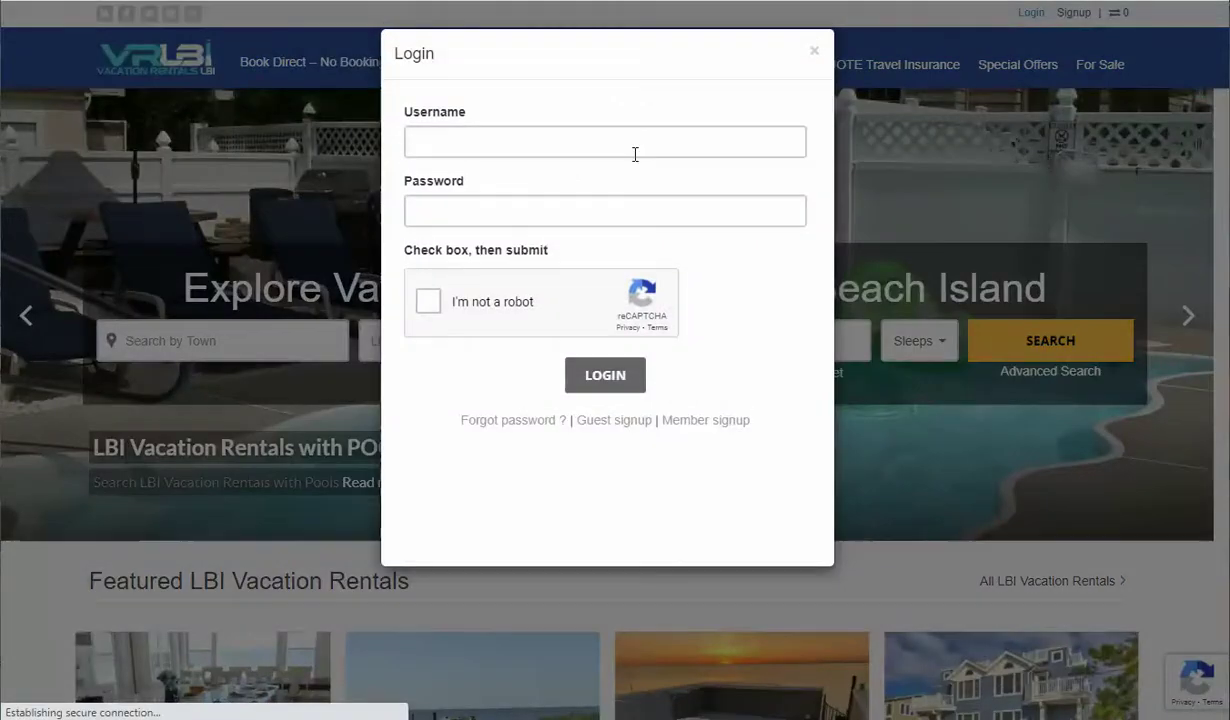
click(486, 142)
text(Sa)
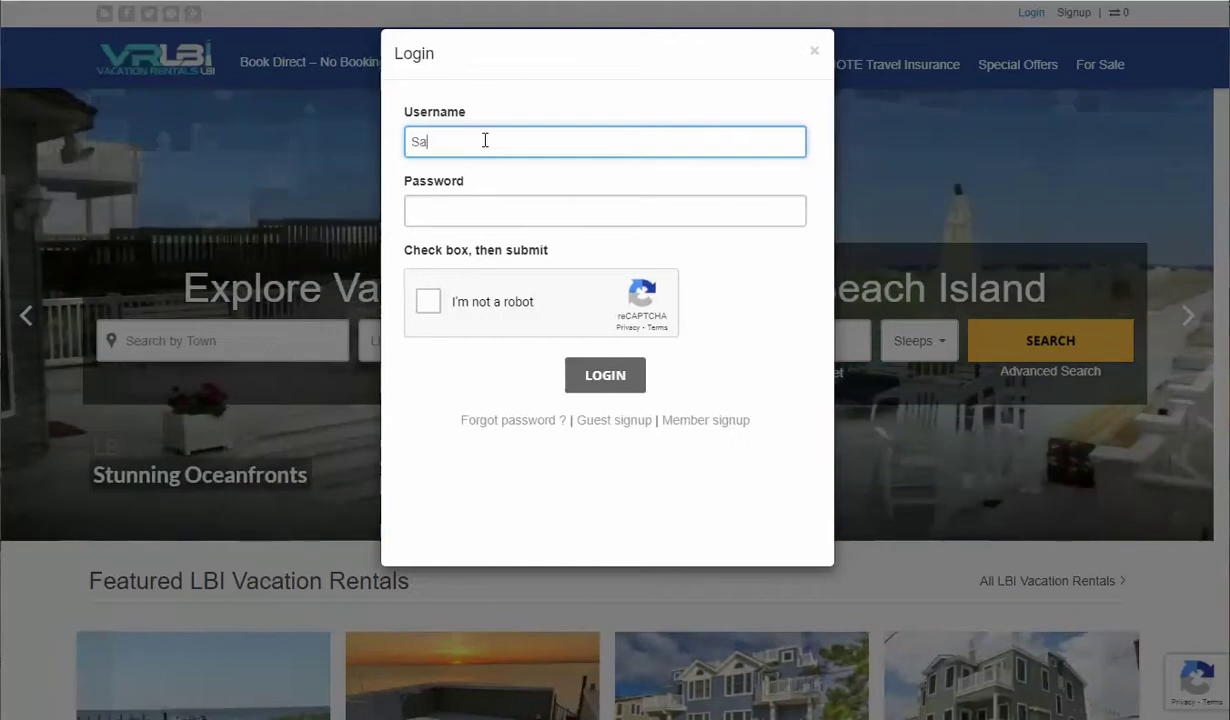
text(mpleOwn)
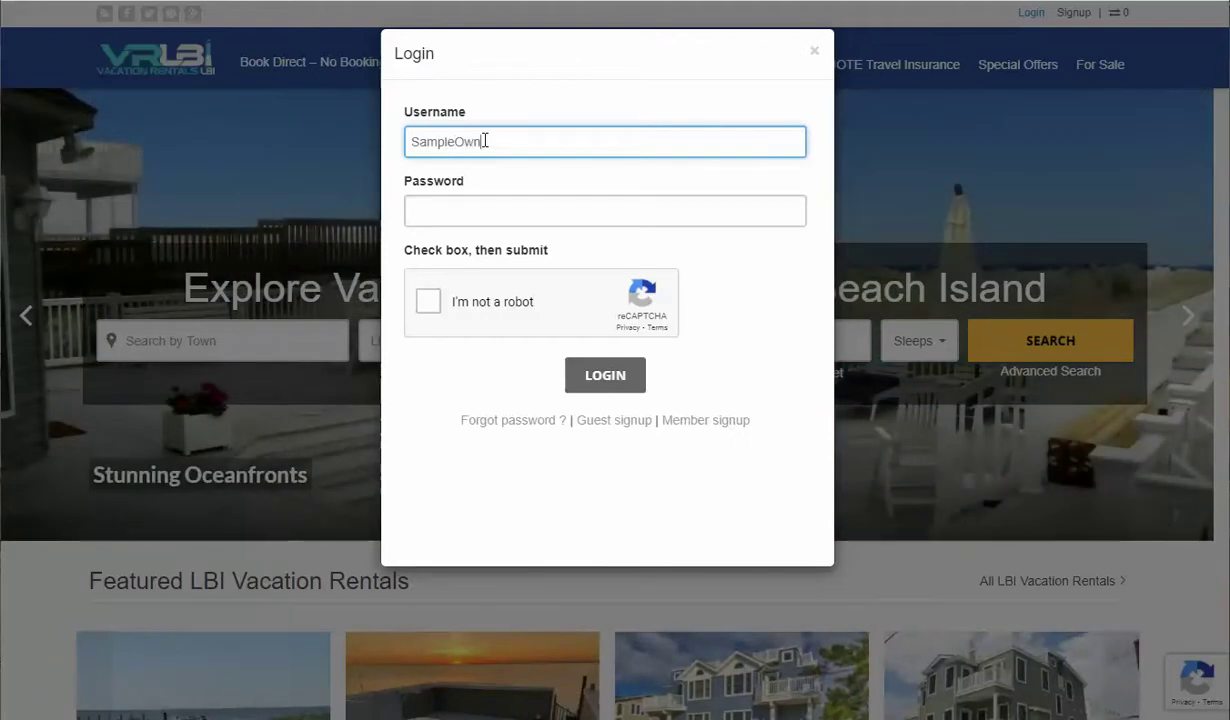
text(er)
click(461, 206)
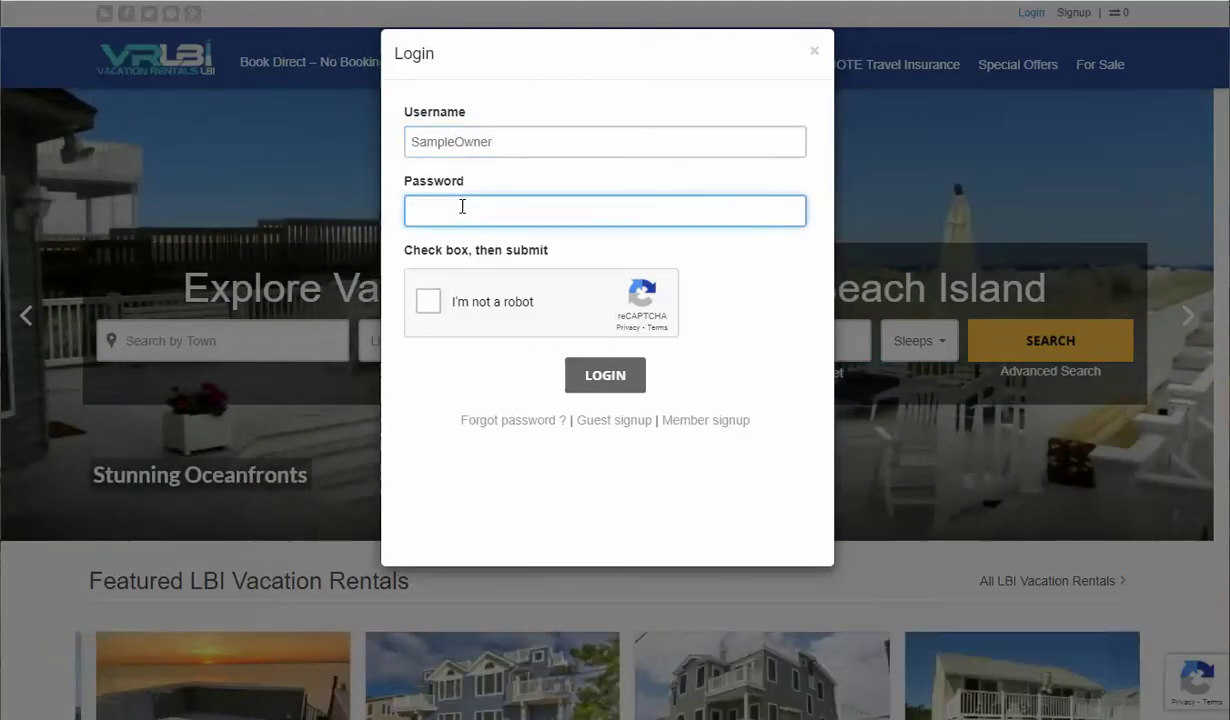
text(***)
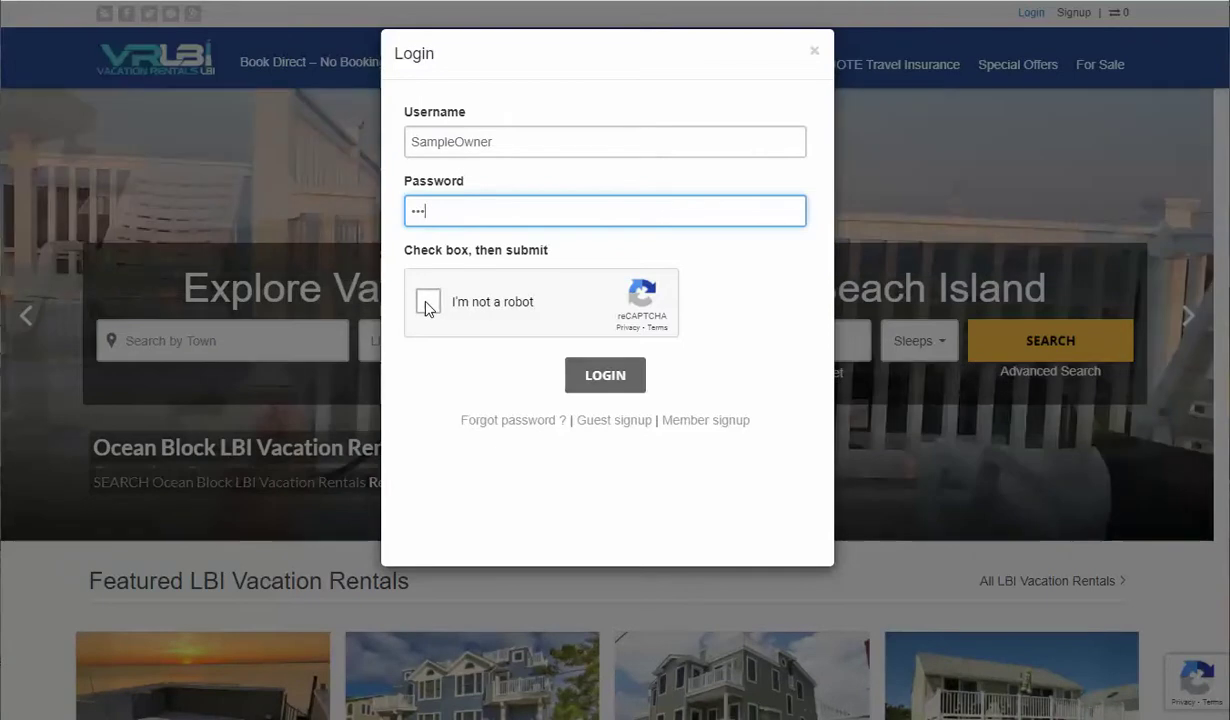
click(428, 303)
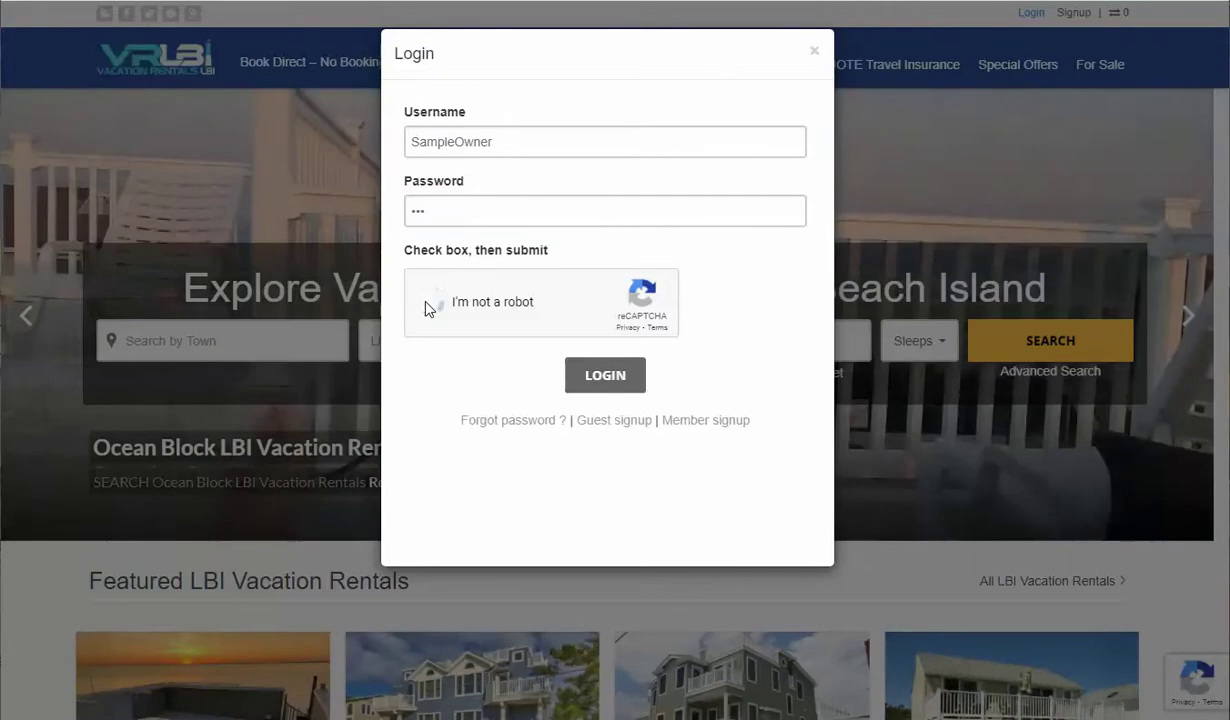
Log in as the owner and go to the Self Help Videos page
click(611, 379)
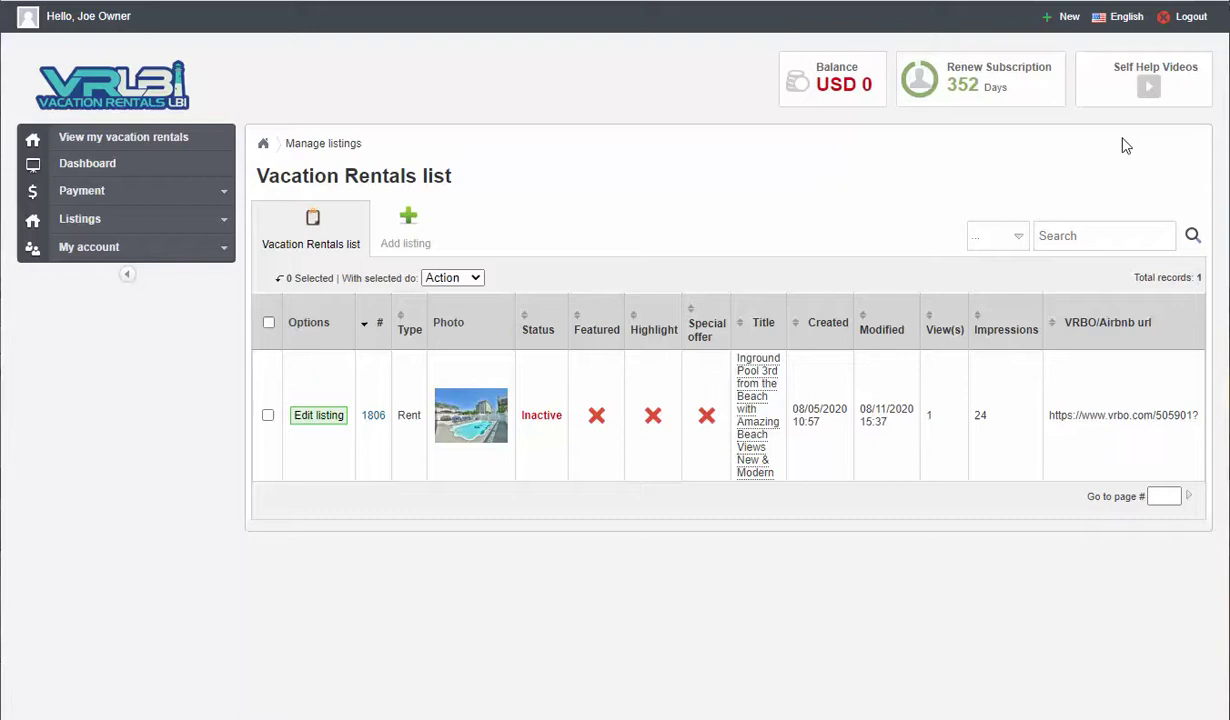
click(1148, 86)
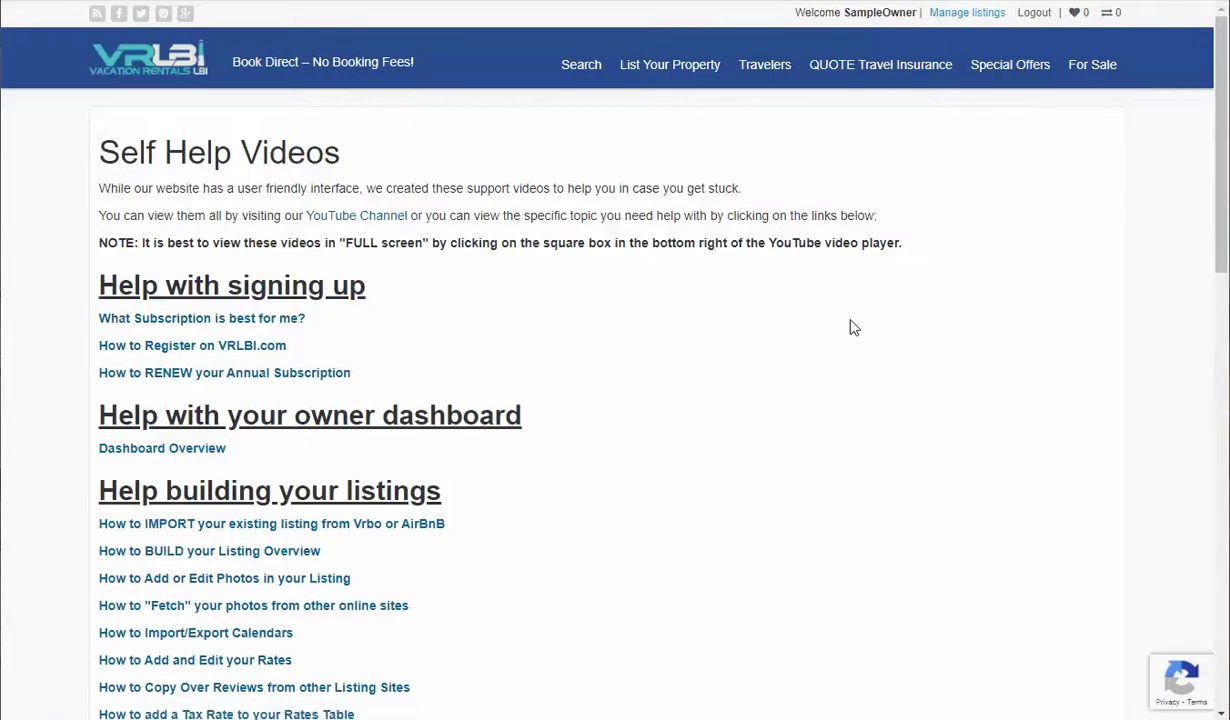
Return to the Vacation Rentals list showing inactive listing 1806
click(967, 12)
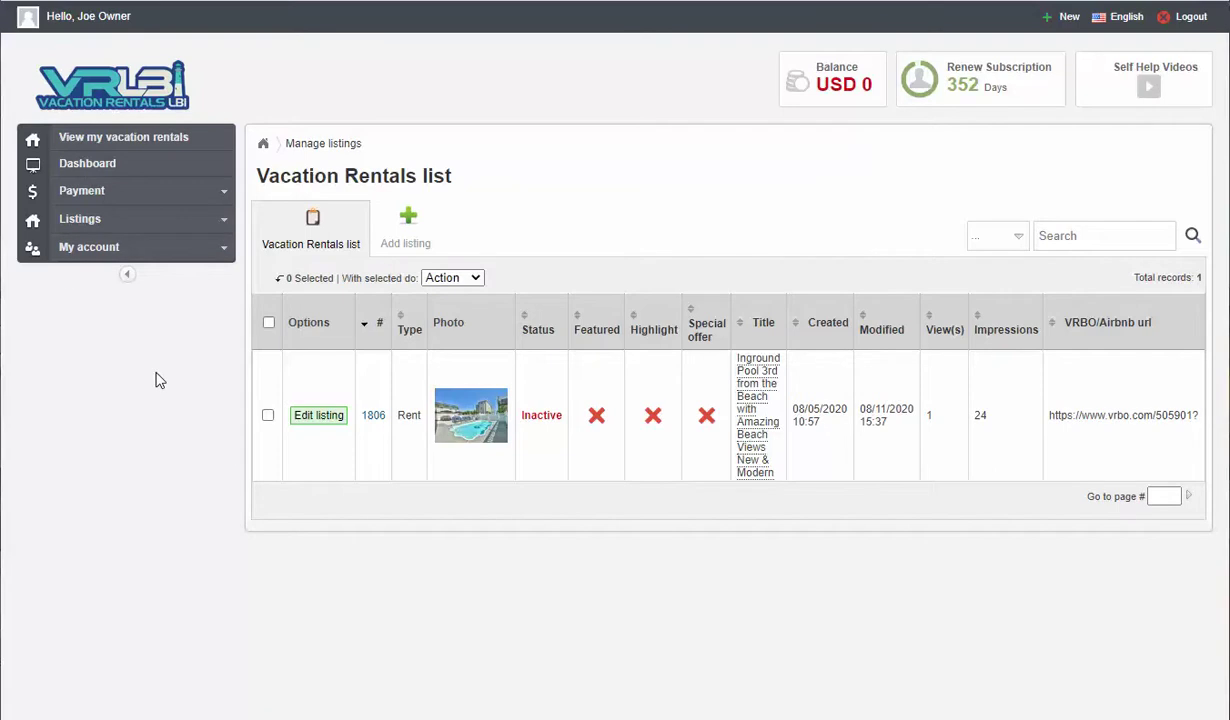
Collapse and restore the owner sidebar, then expand Payment, Listings and My account
click(126, 274)
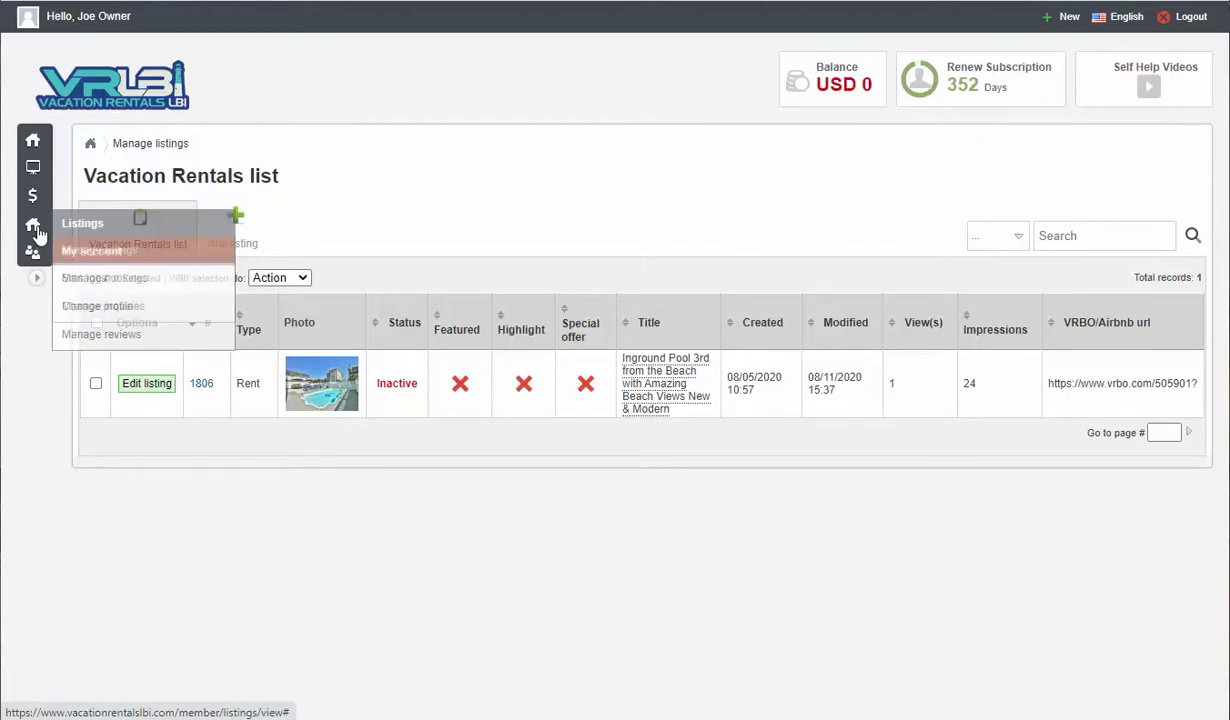
click(36, 279)
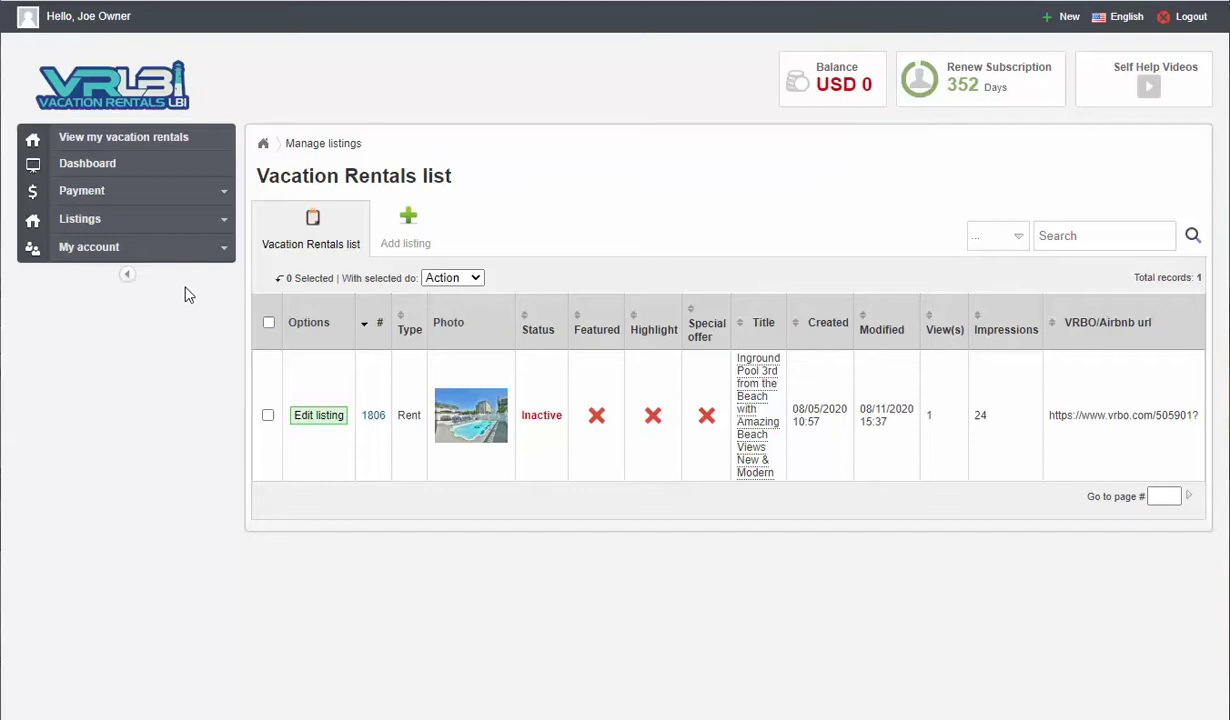
click(199, 200)
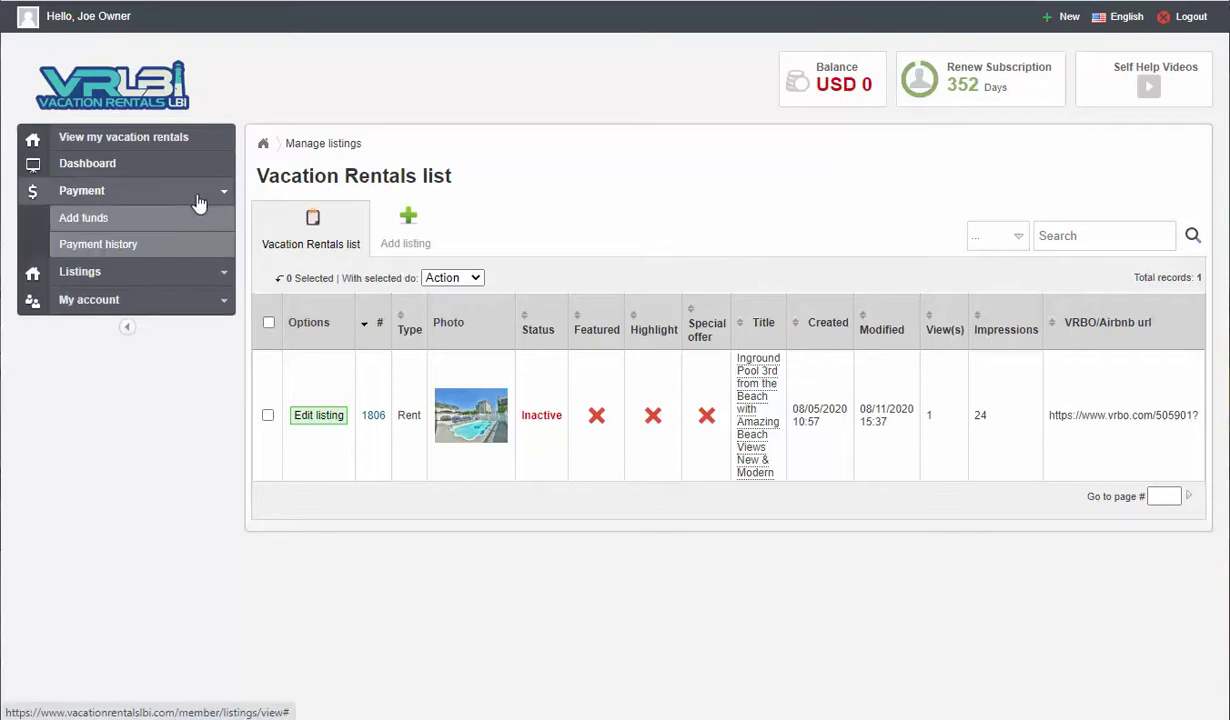
click(222, 277)
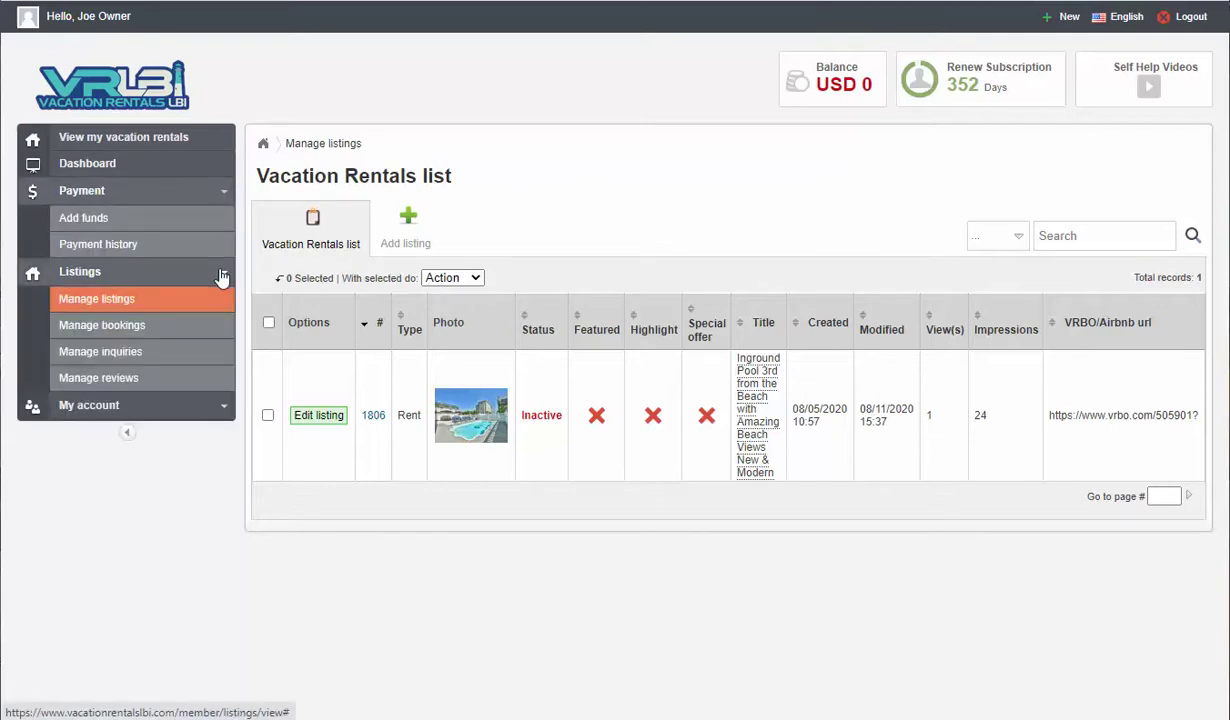
click(225, 410)
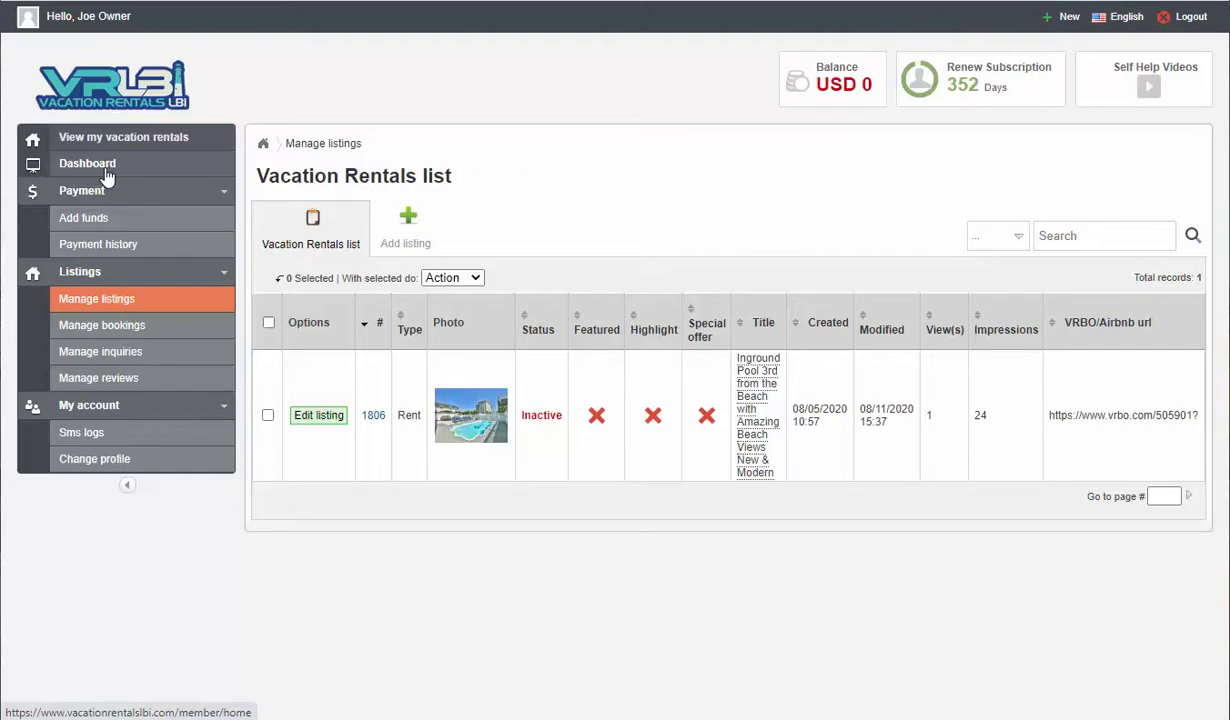
Open the Dashboard and scroll through its availability, payment, booking and listing summaries
click(105, 170)
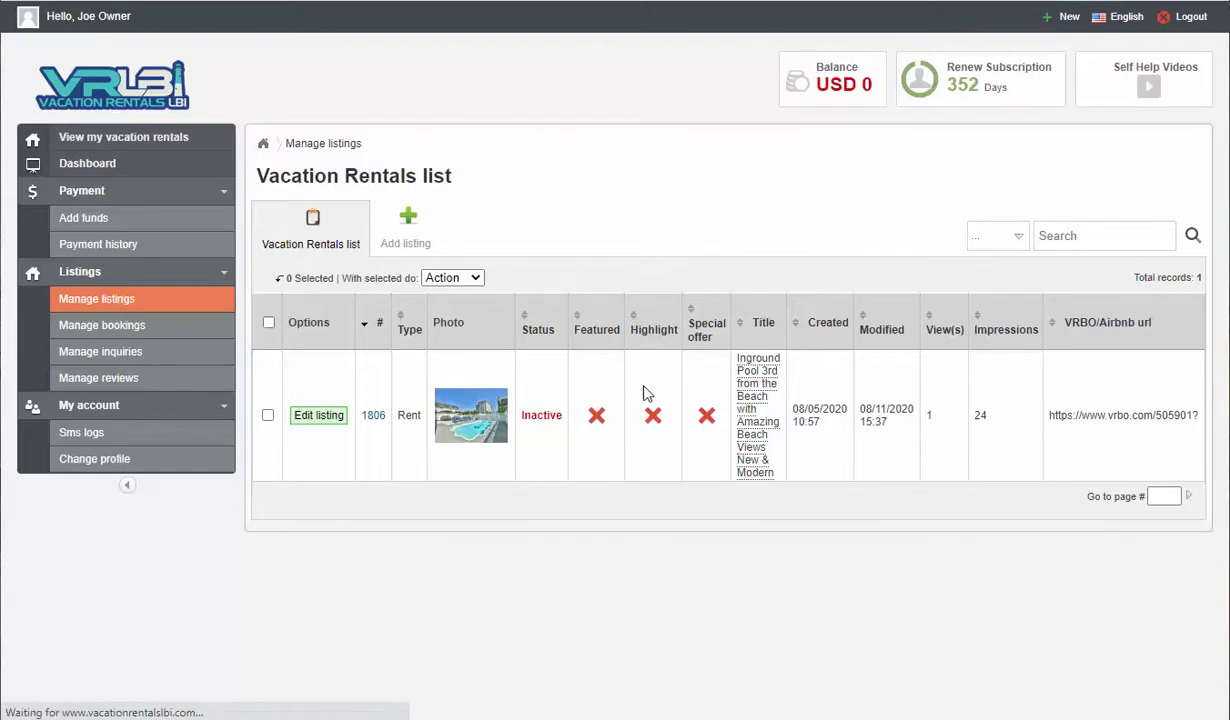
scroll(667, 511, down, 5)
scroll(667, 511, down, 5)
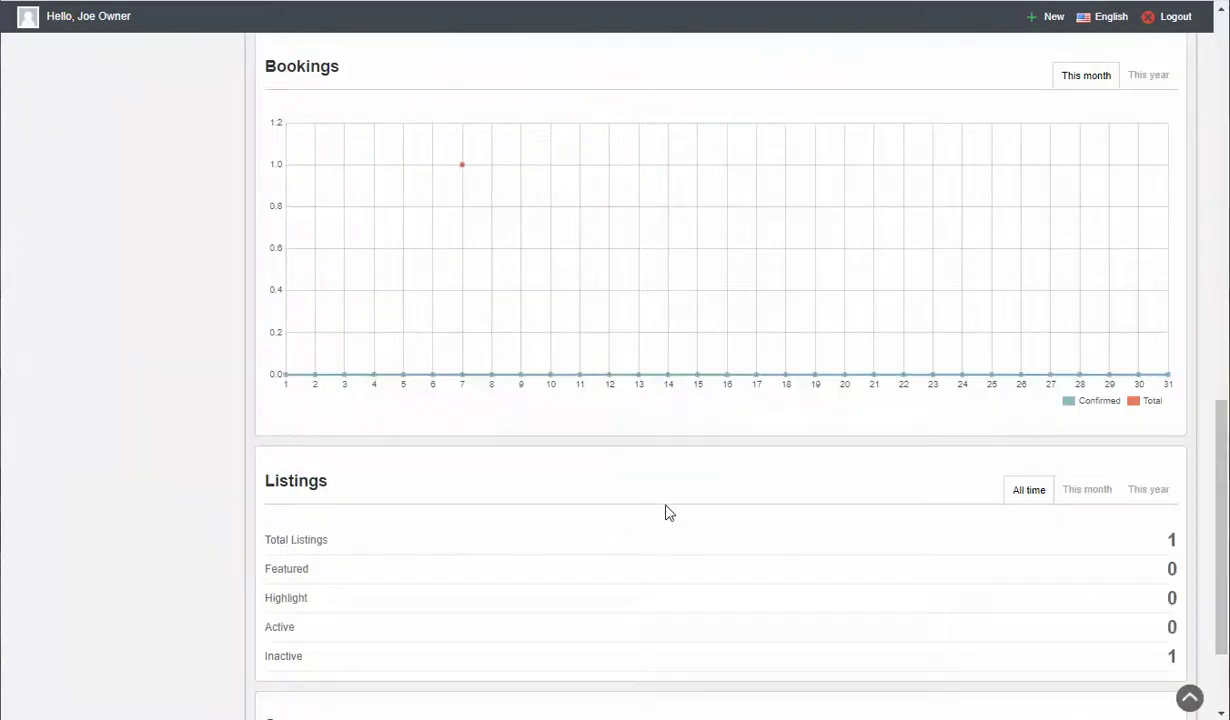
scroll(667, 511, up, 10)
scroll(667, 511, up, 1)
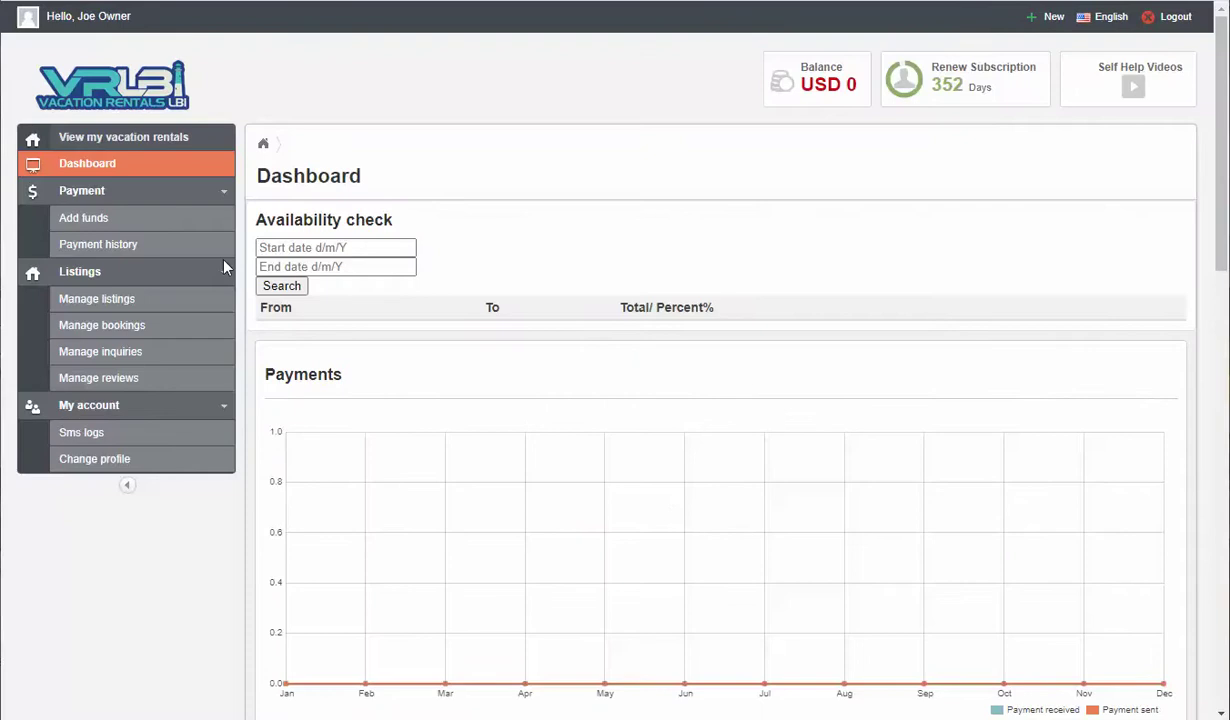
Try the Add funds form with Credit Card payment, then view the empty Payment history
click(95, 222)
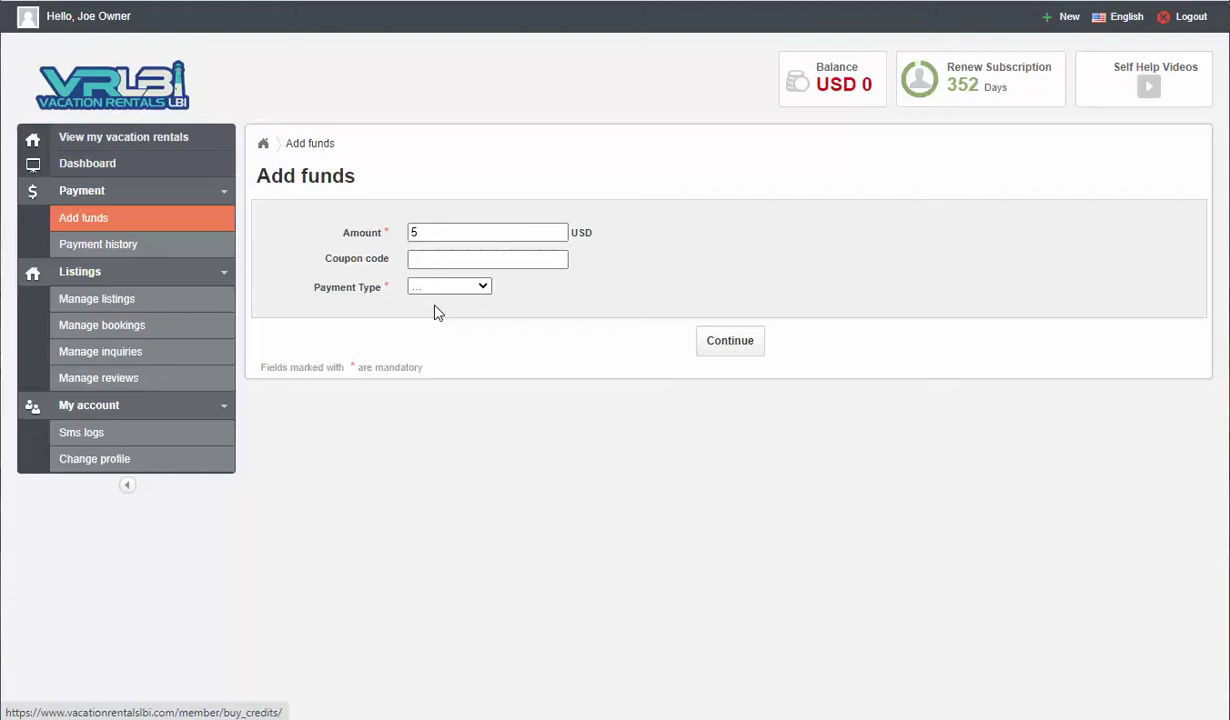
double_click(441, 230)
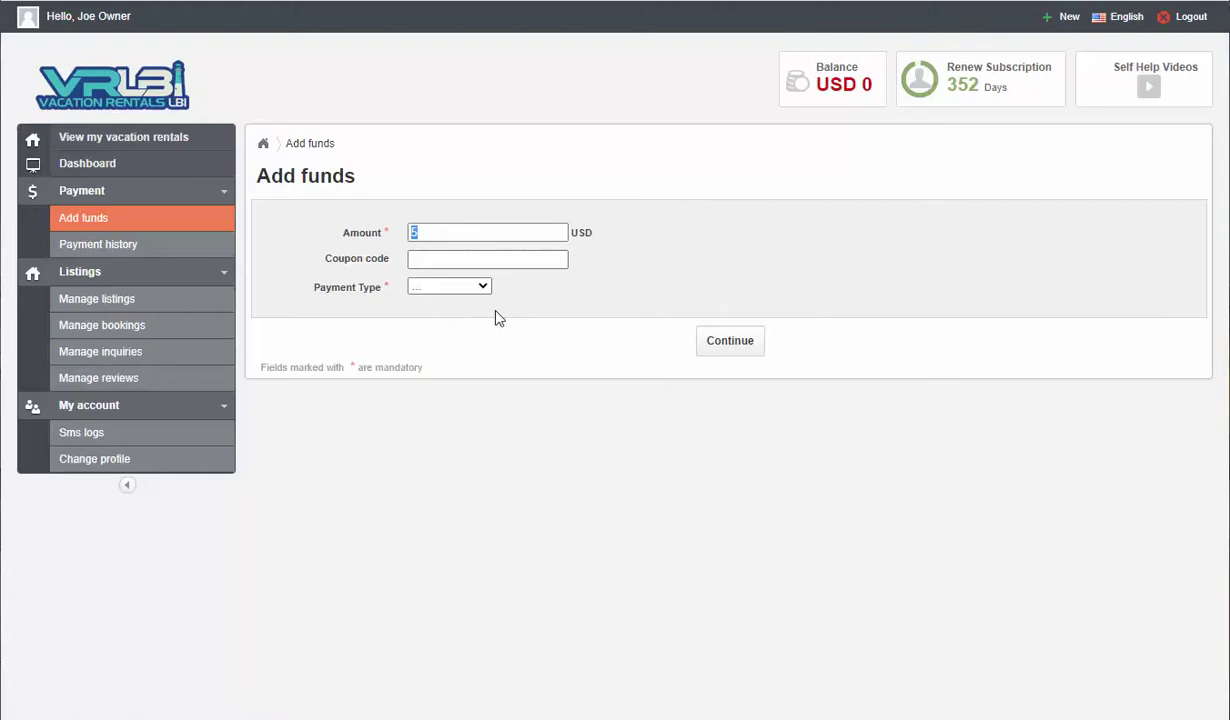
click(481, 289)
click(468, 317)
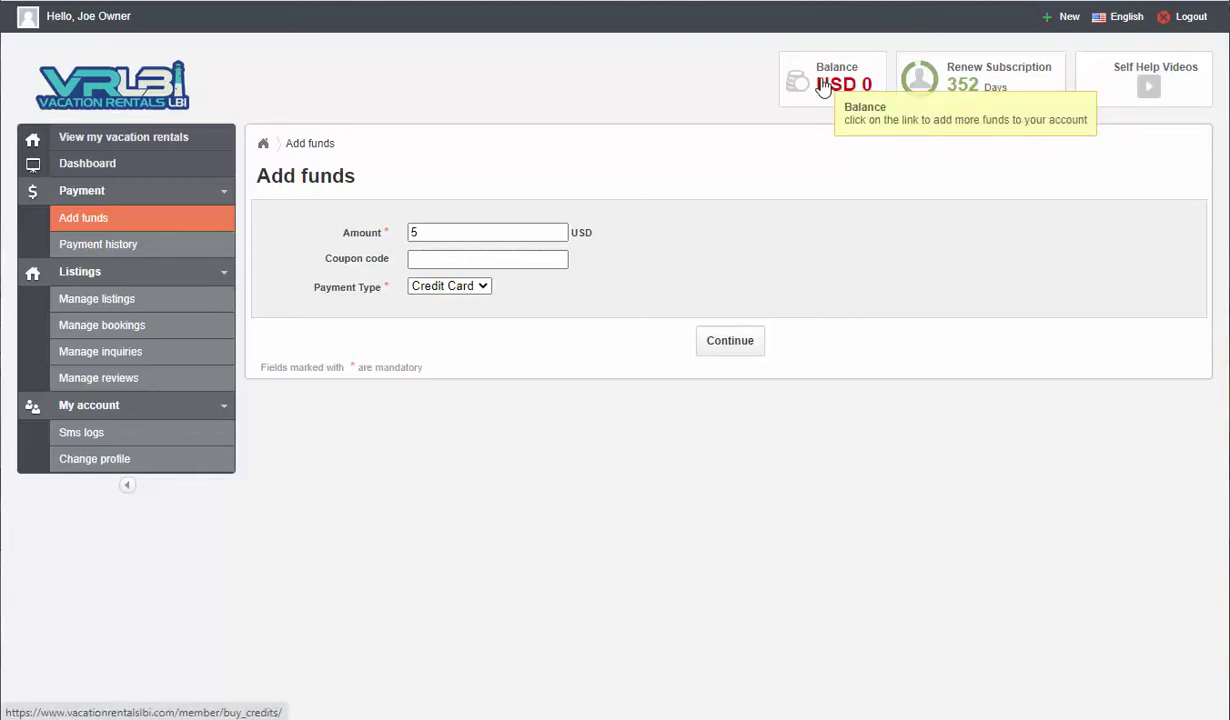
click(98, 248)
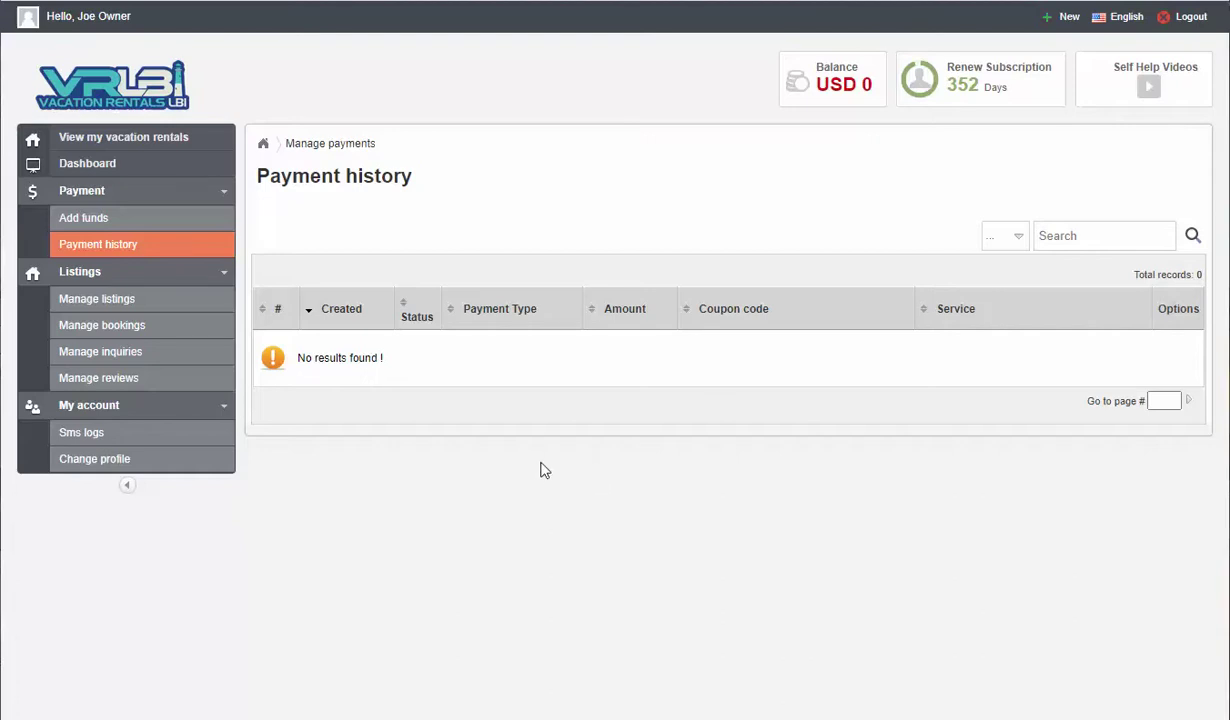
Go to Manage listings to see the single inactive listing 1806
click(110, 303)
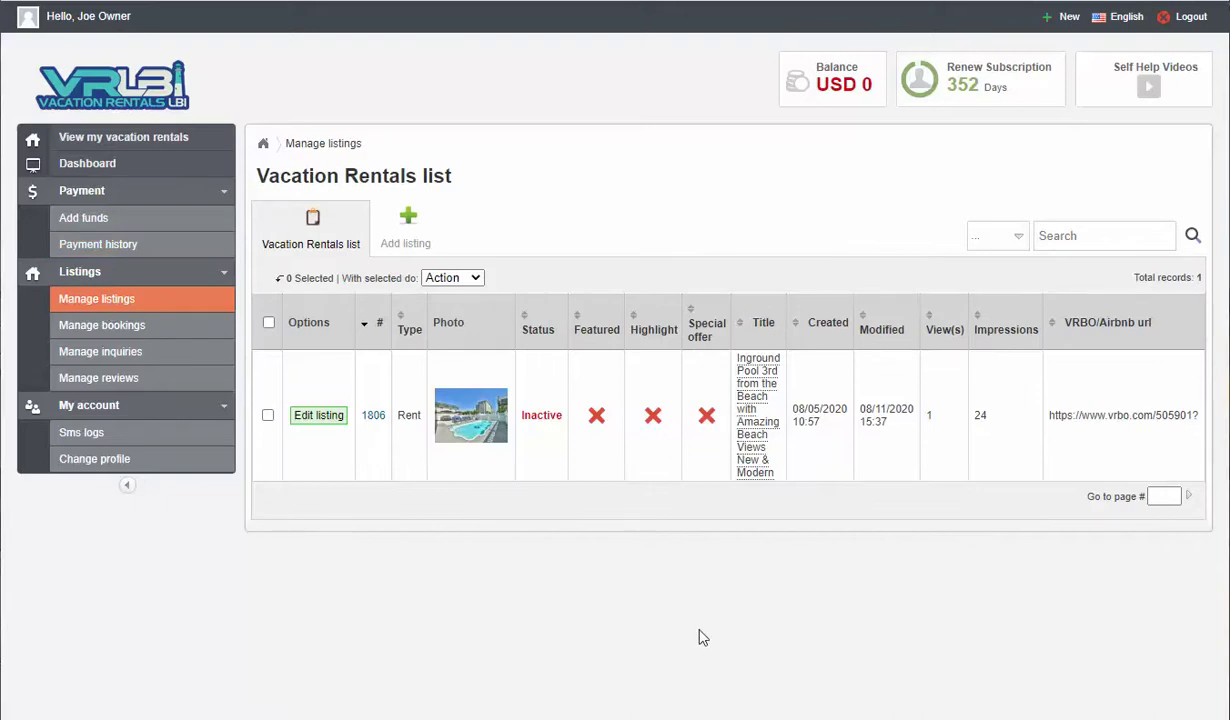
Open Manage bookings to see confirmed, paid booking 1966691 for listing 1806
click(120, 334)
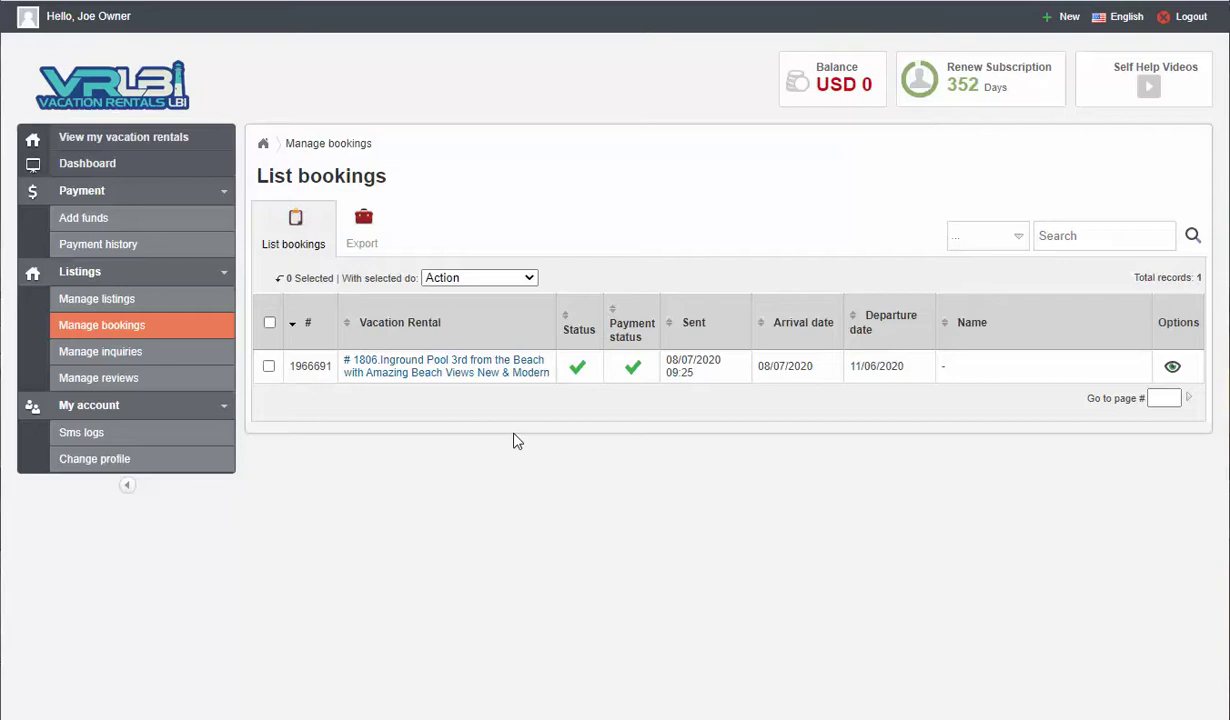
Open Manage inquiries, which shows zero inquiries
click(108, 360)
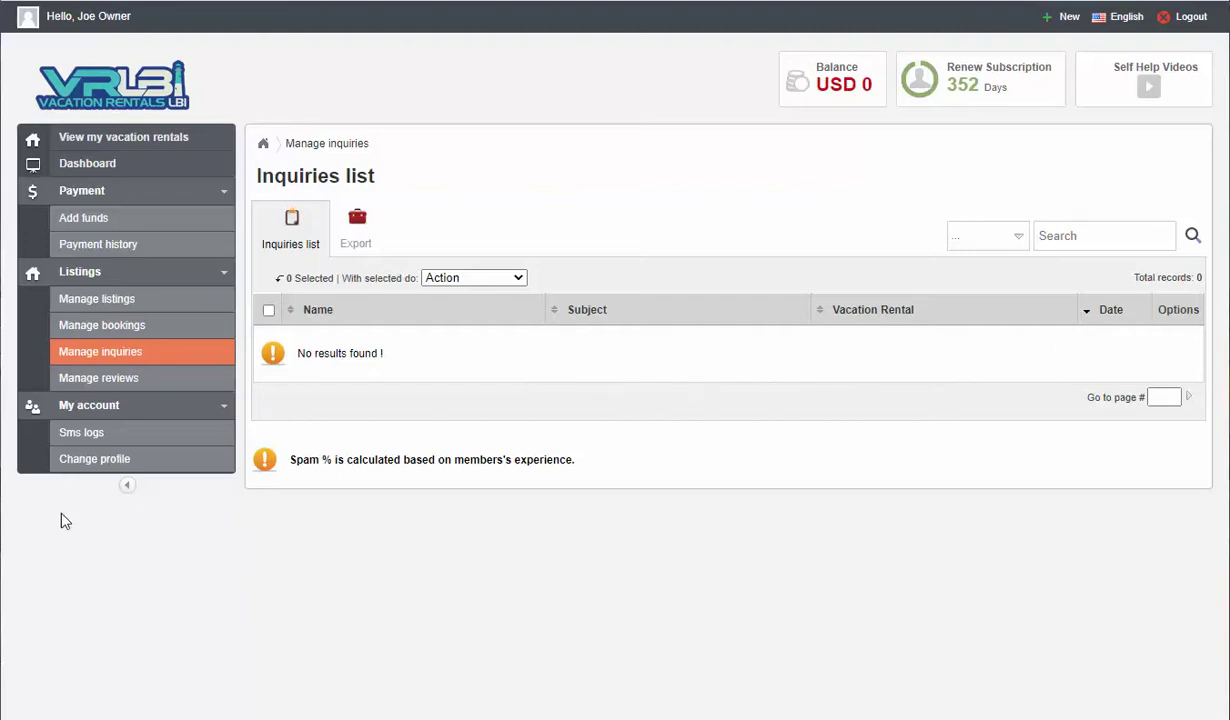
Open Manage reviews to see the ten five-star reviews for listing 1806
click(89, 386)
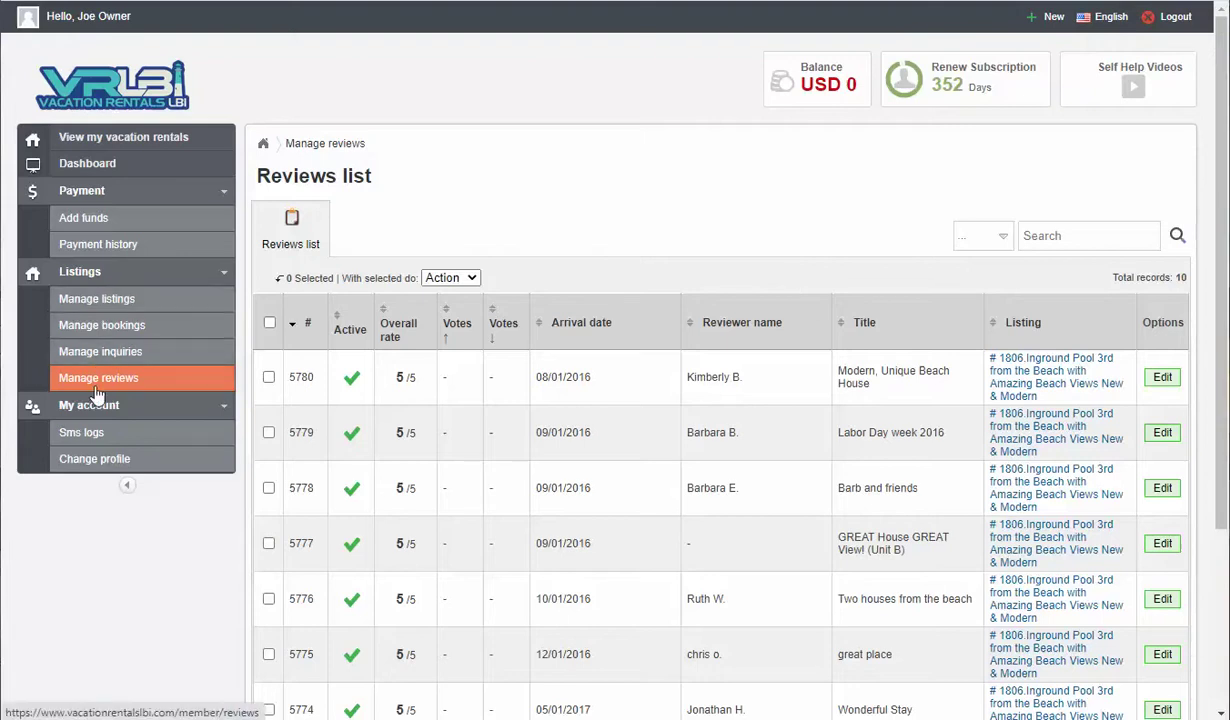
Open the account overview and look through the second email, texting phone and address fields
click(99, 470)
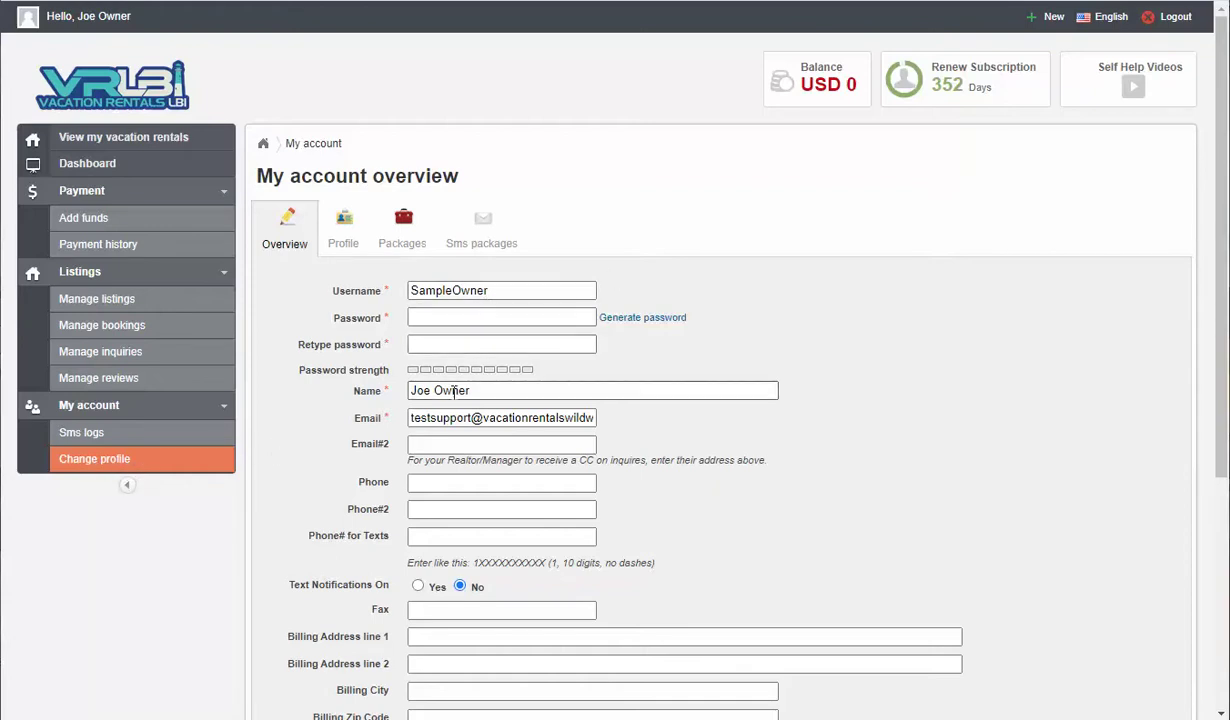
click(415, 447)
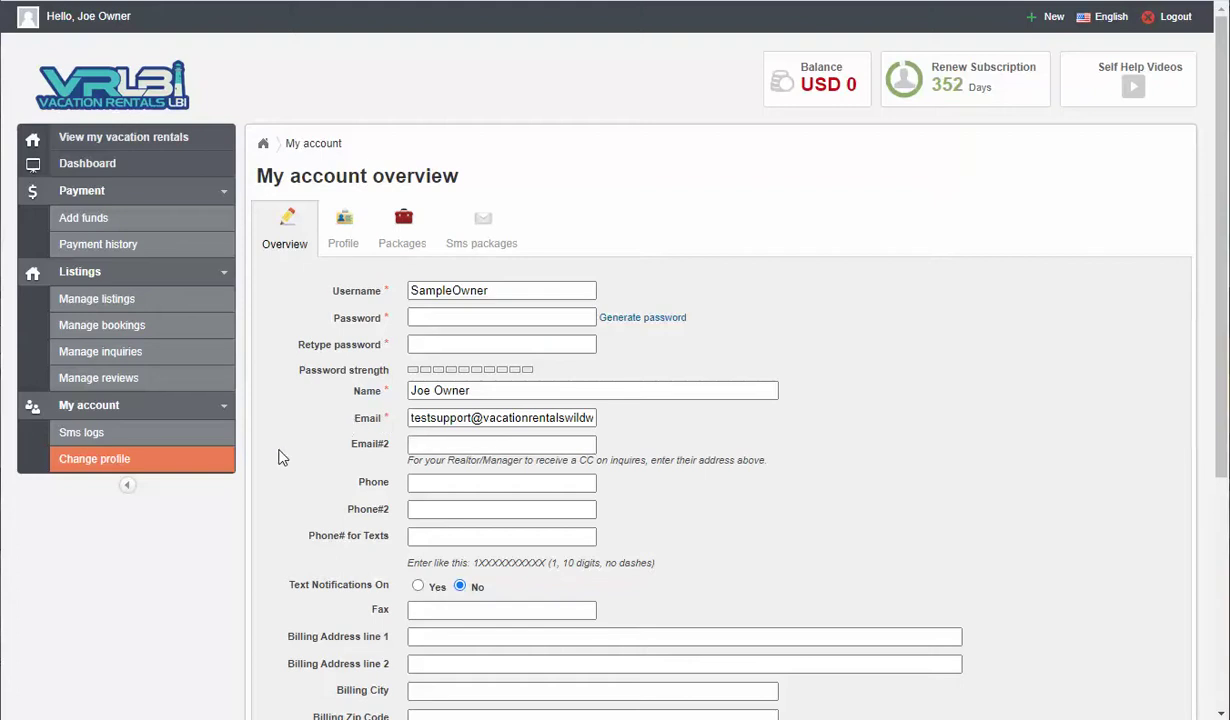
scroll(303, 459, down, 1)
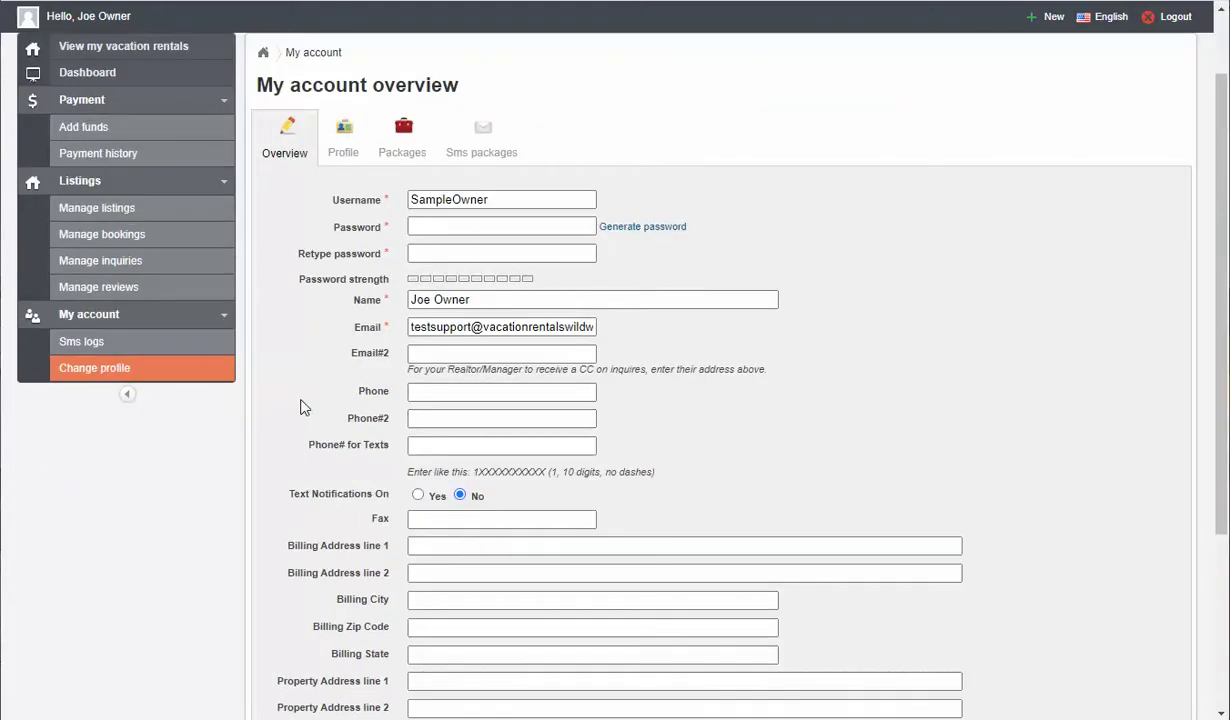
scroll(303, 408, down, 1)
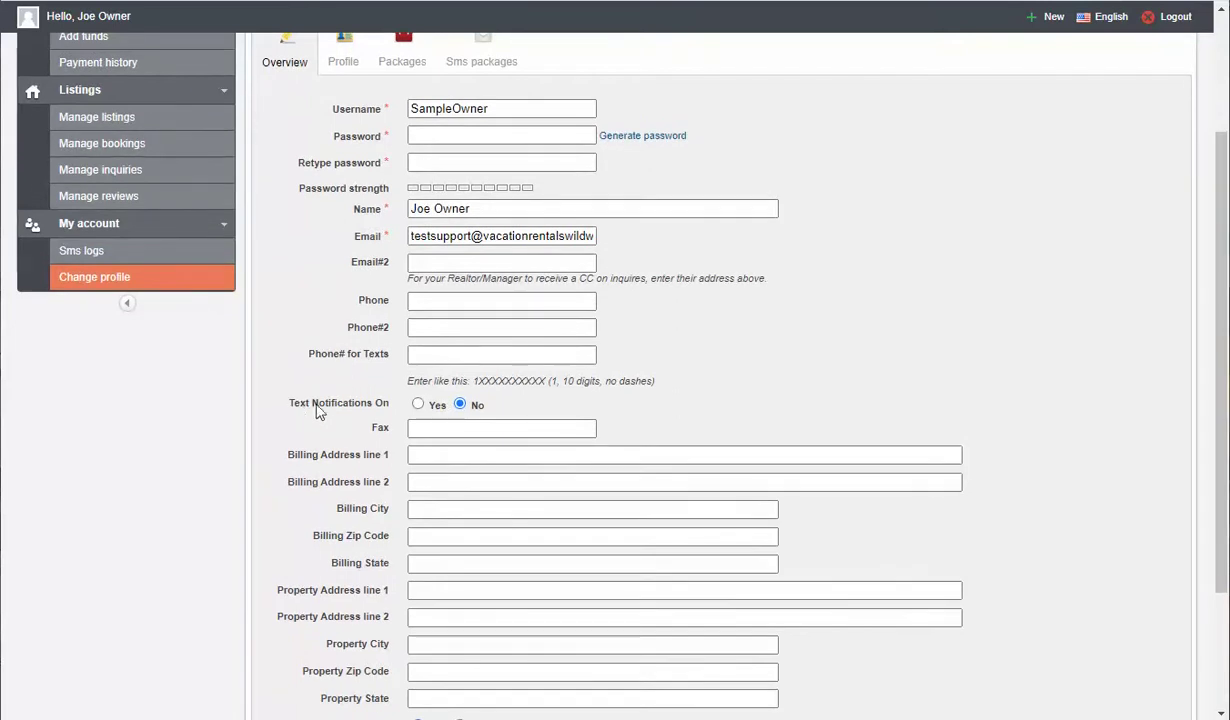
click(456, 357)
scroll(300, 446, down, 1)
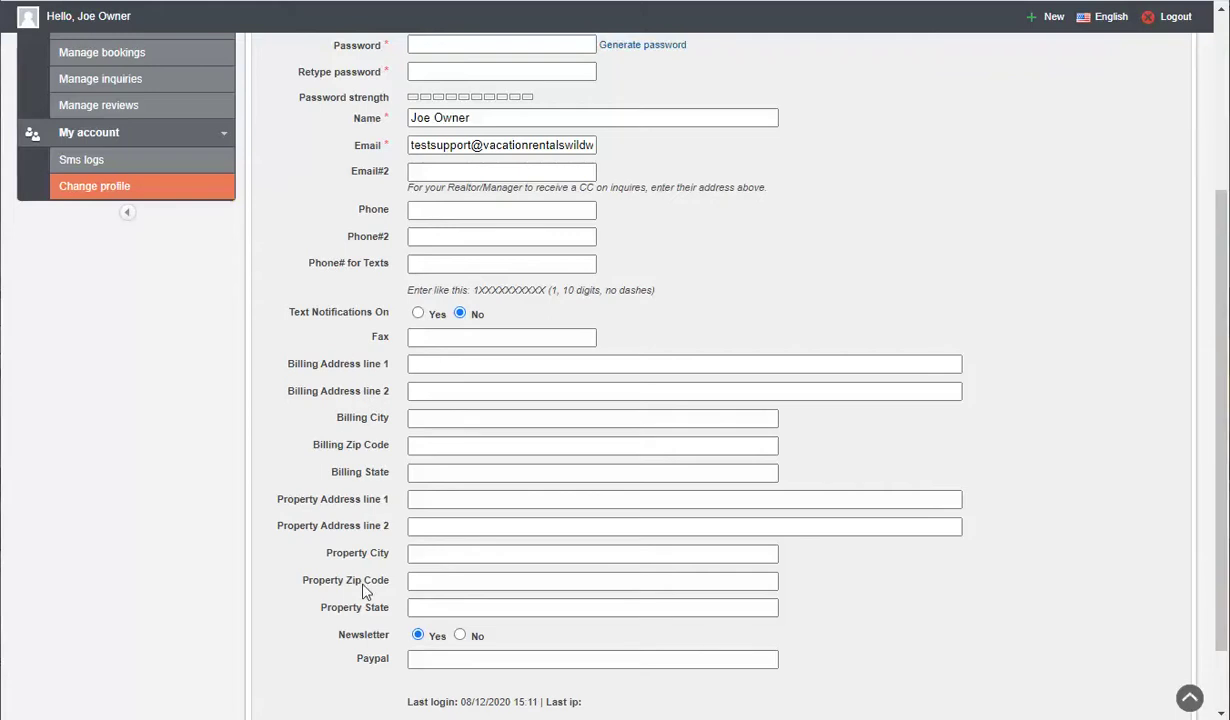
scroll(345, 500, down, 1)
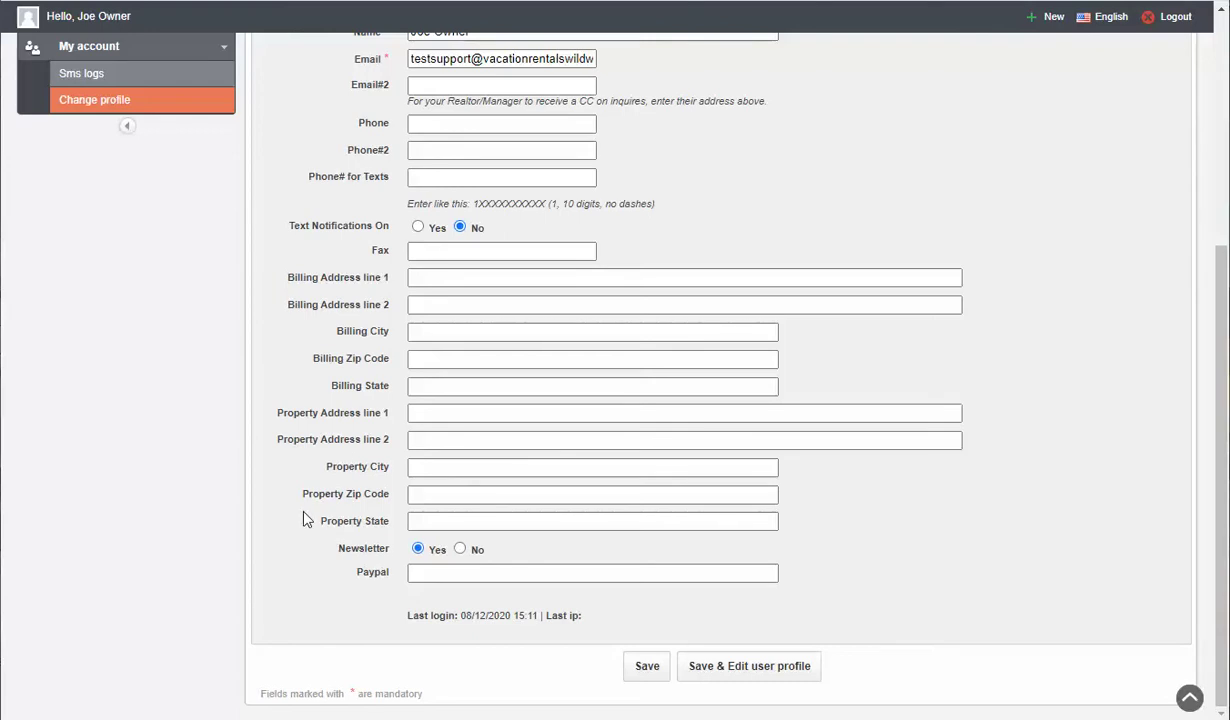
scroll(335, 555, up, 5)
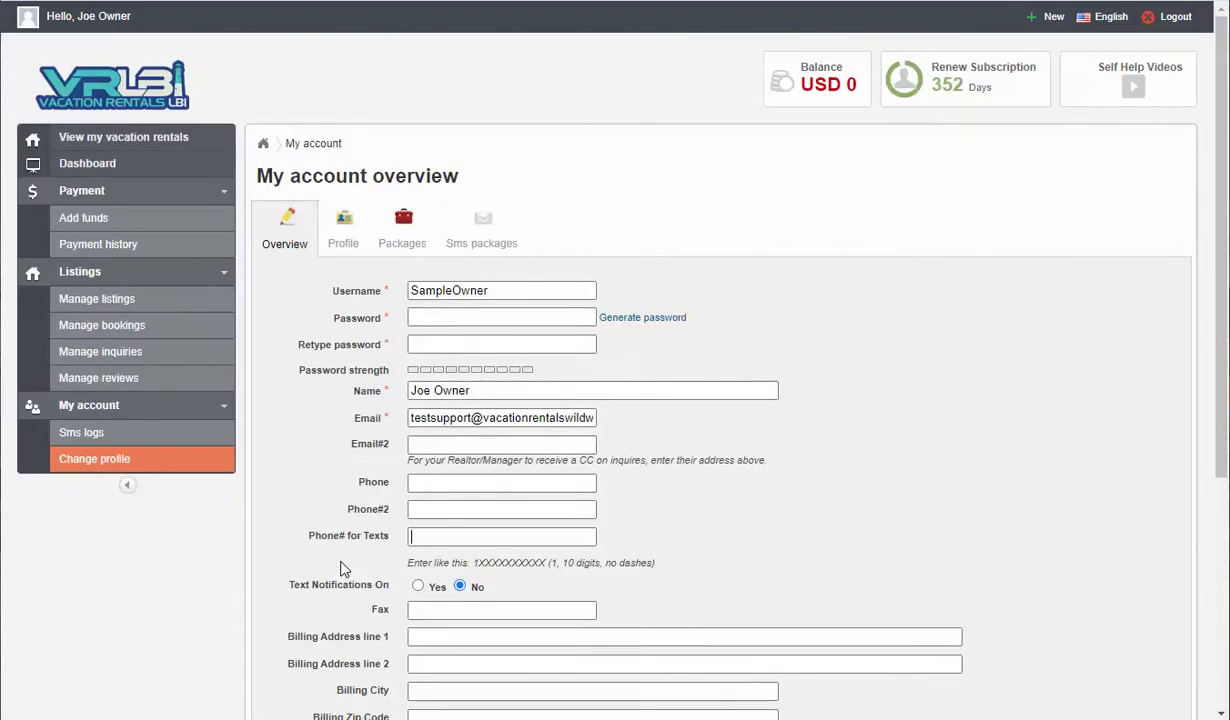
Switch to the company Profile tab and check the Website address and Languages fields
click(344, 248)
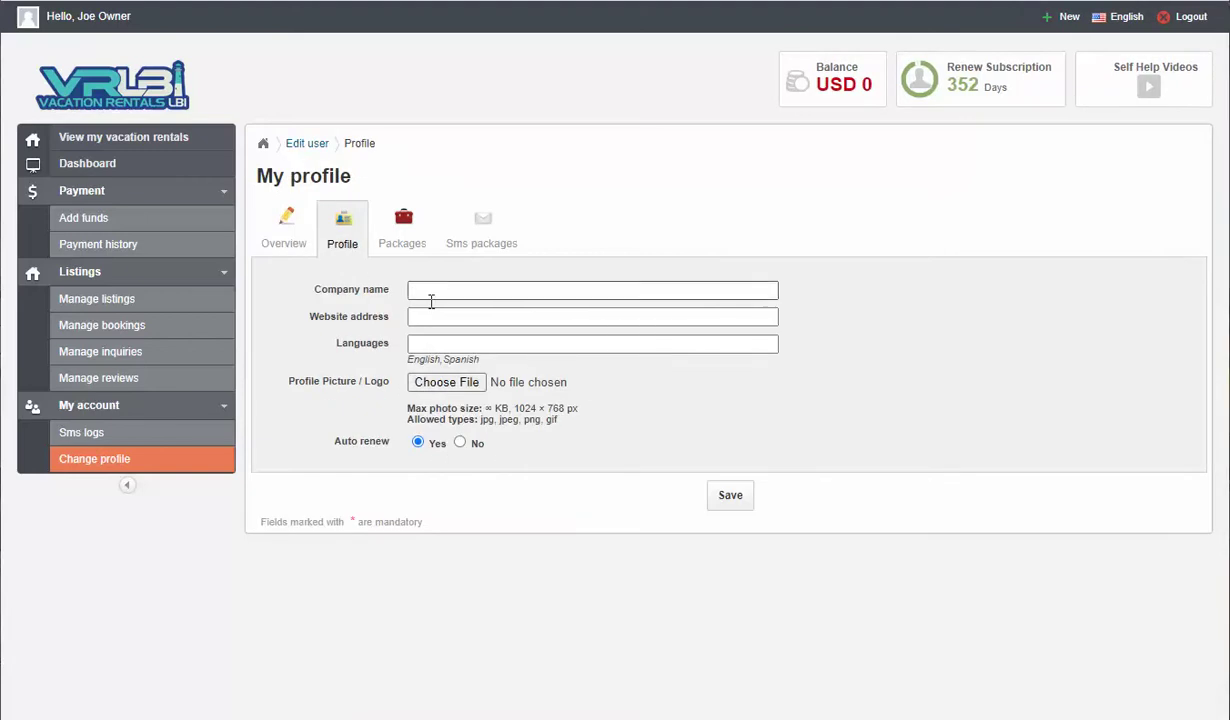
click(433, 318)
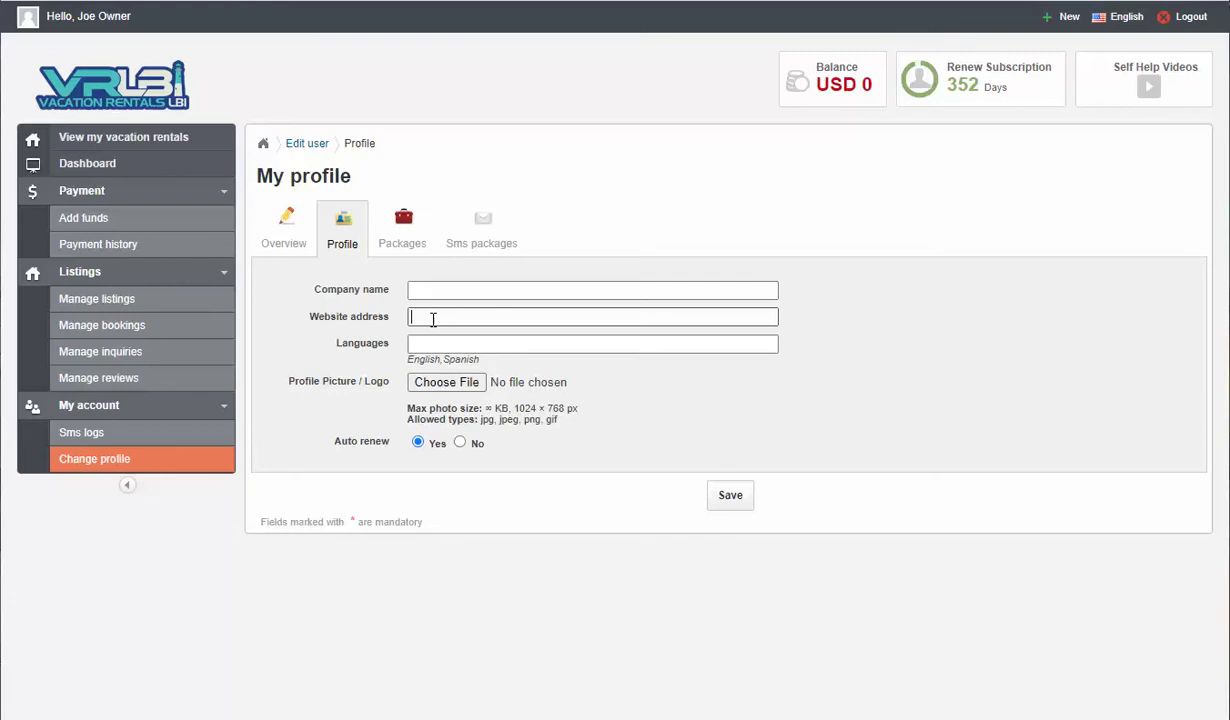
click(241, 389)
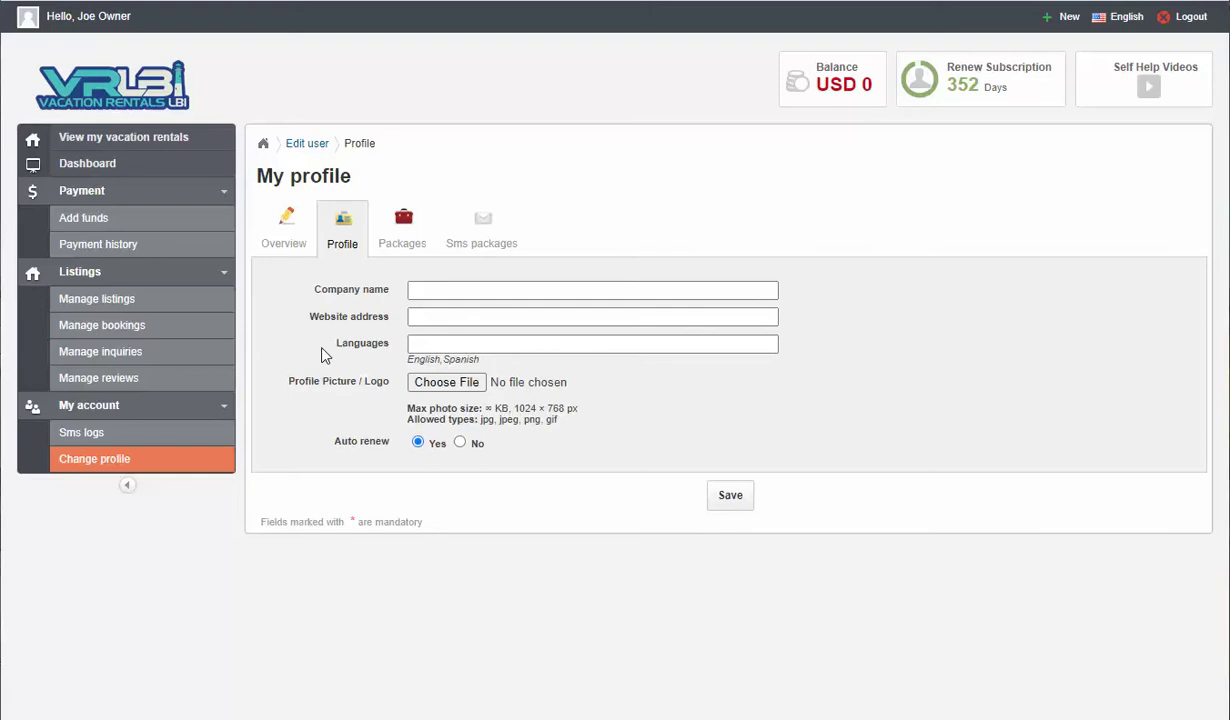
click(457, 341)
Review the current Bronze package and the Bronze through 2-Platinum renewal tiers
click(397, 253)
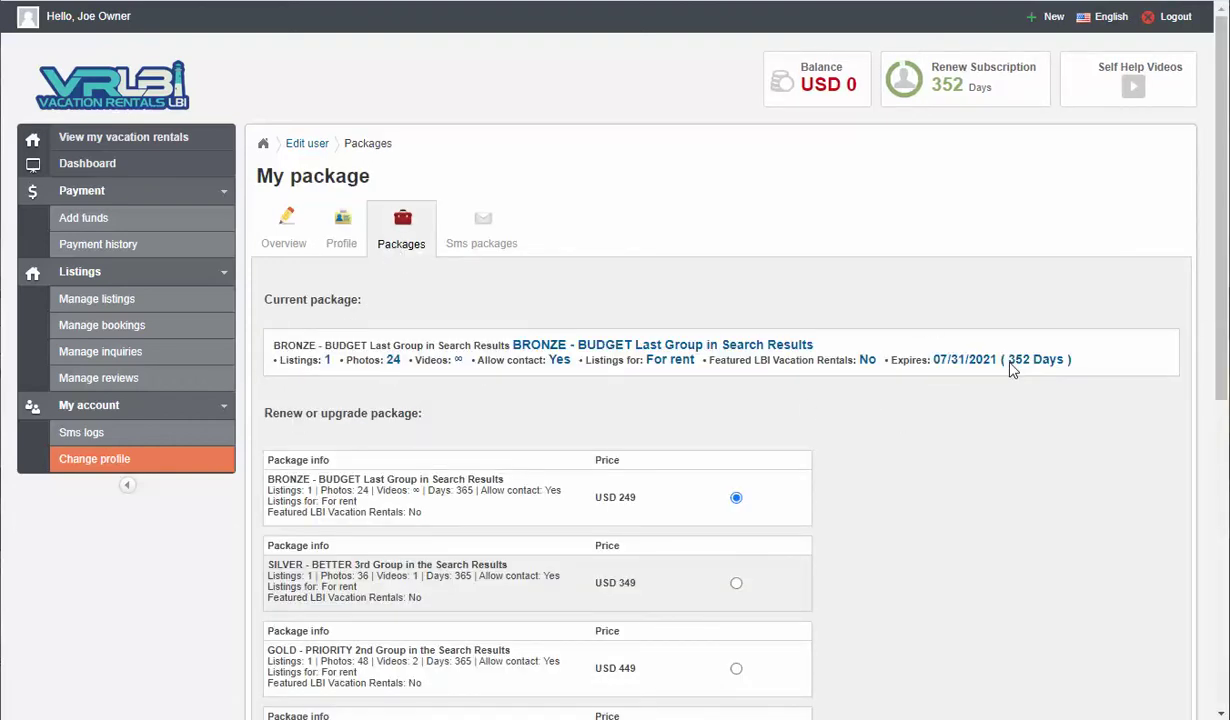
scroll(862, 408, down, 2)
scroll(730, 420, down, 2)
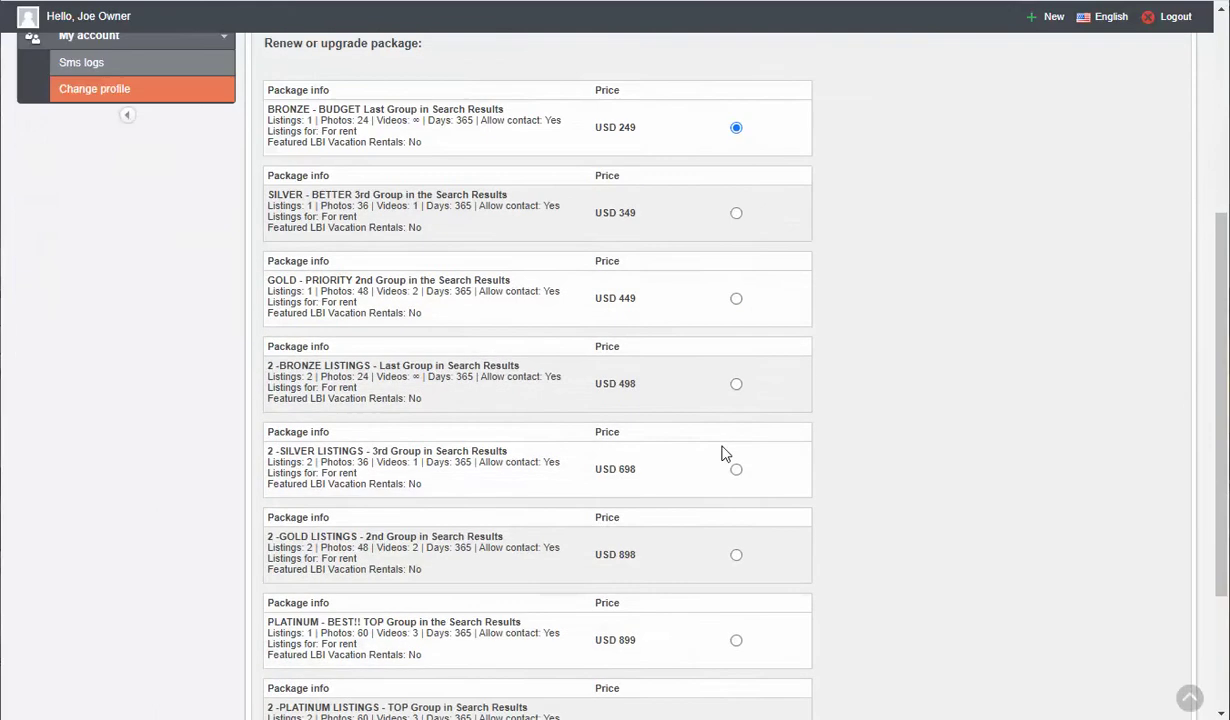
scroll(722, 453, down, 2)
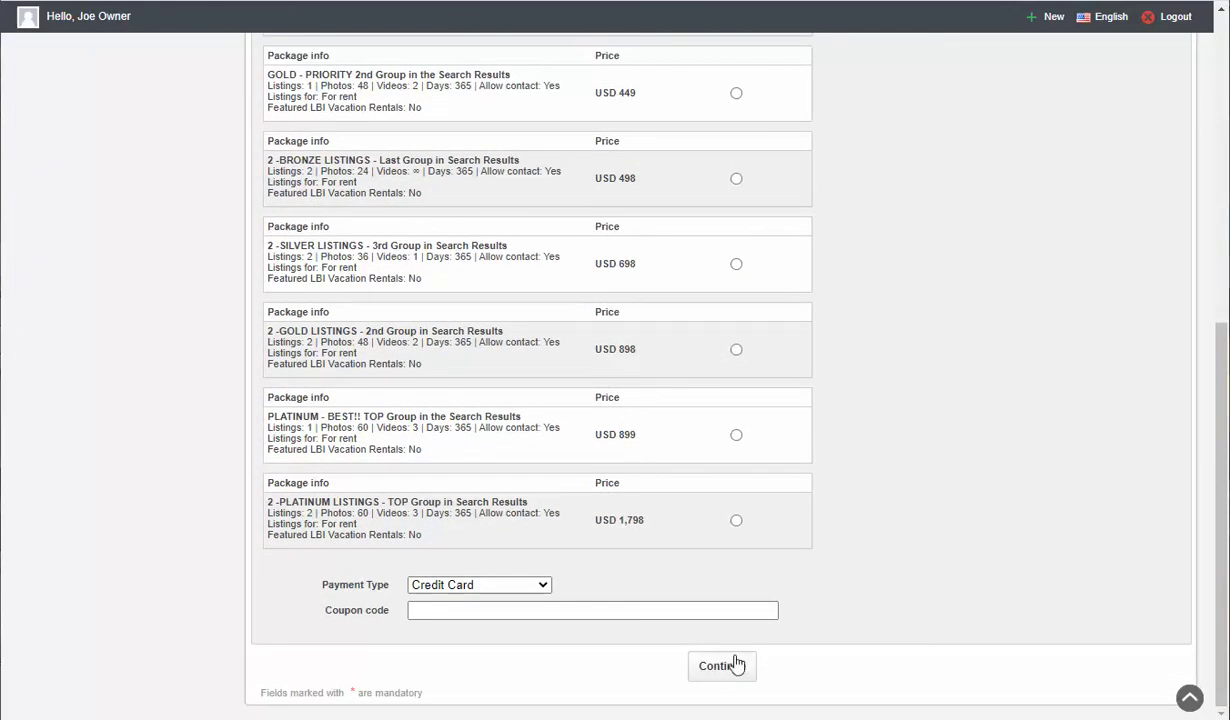
scroll(887, 593, up, 3)
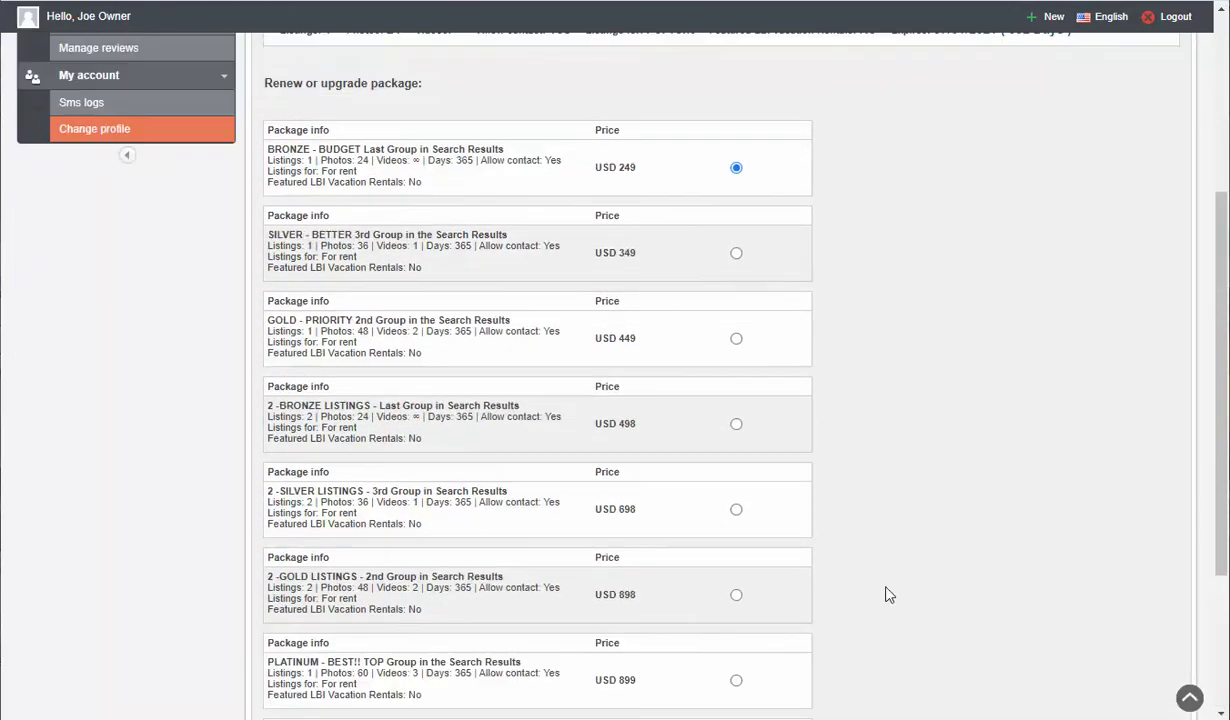
scroll(887, 593, up, 3)
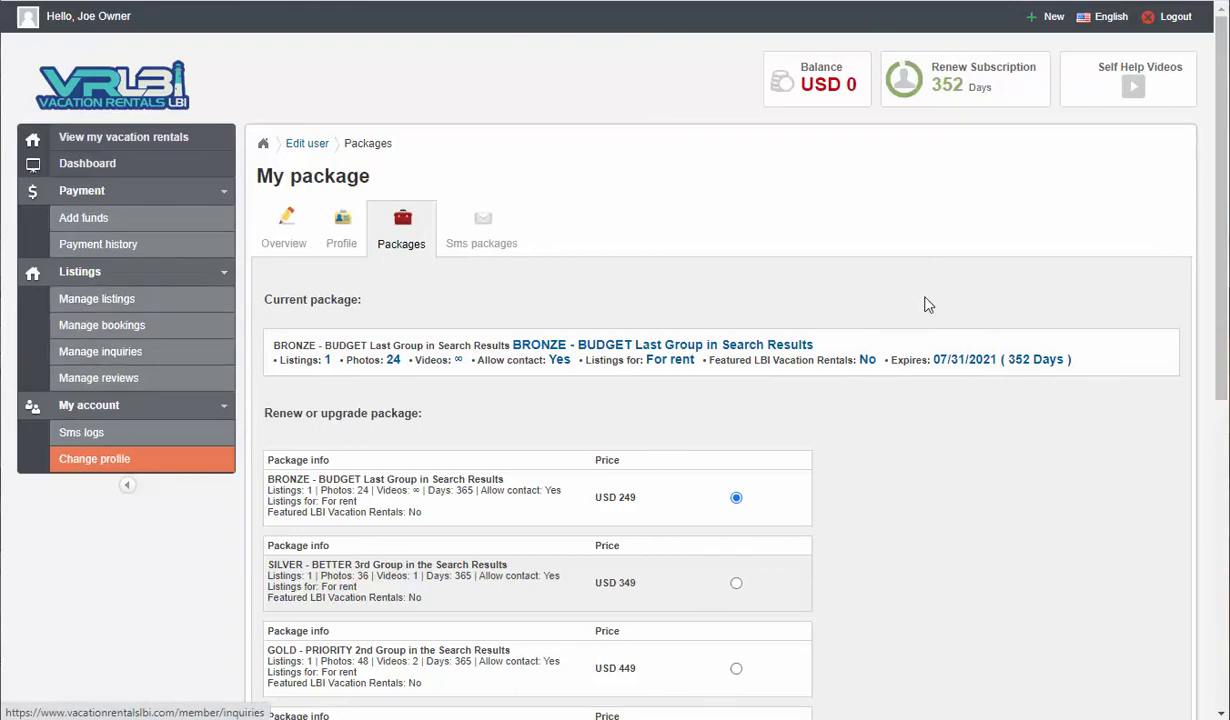
Return to Manage listings and show the editing options for listing 1806
click(106, 303)
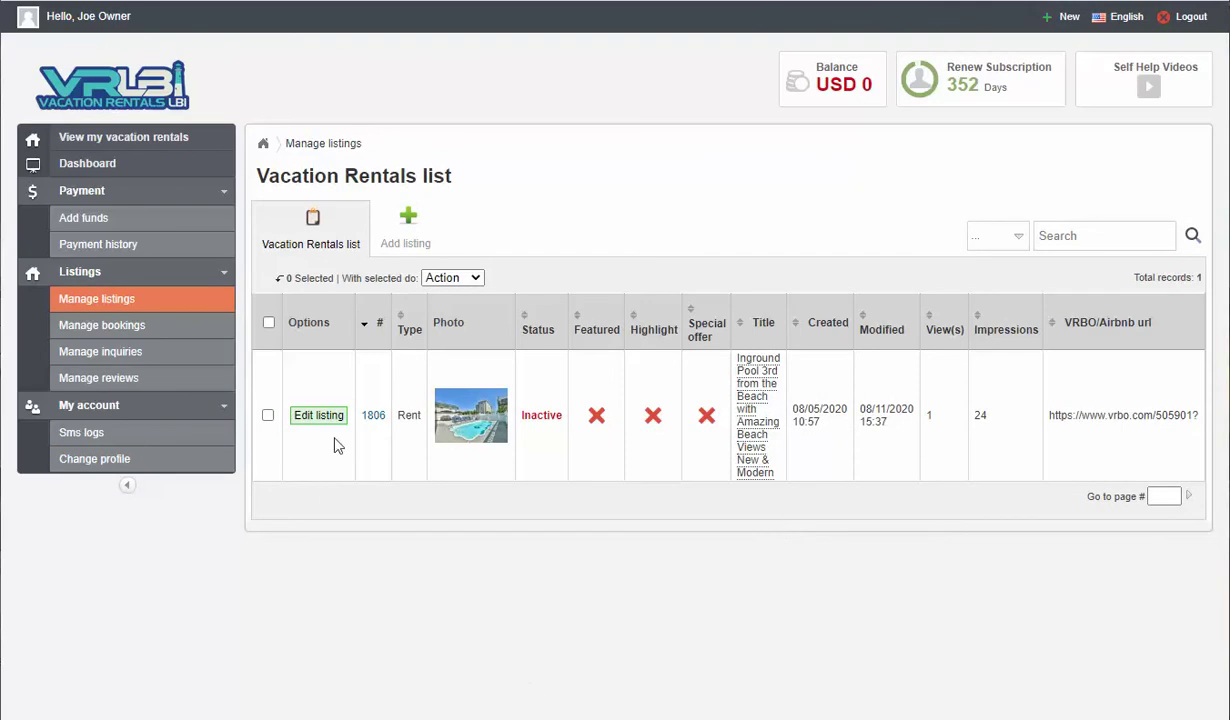
click(322, 418)
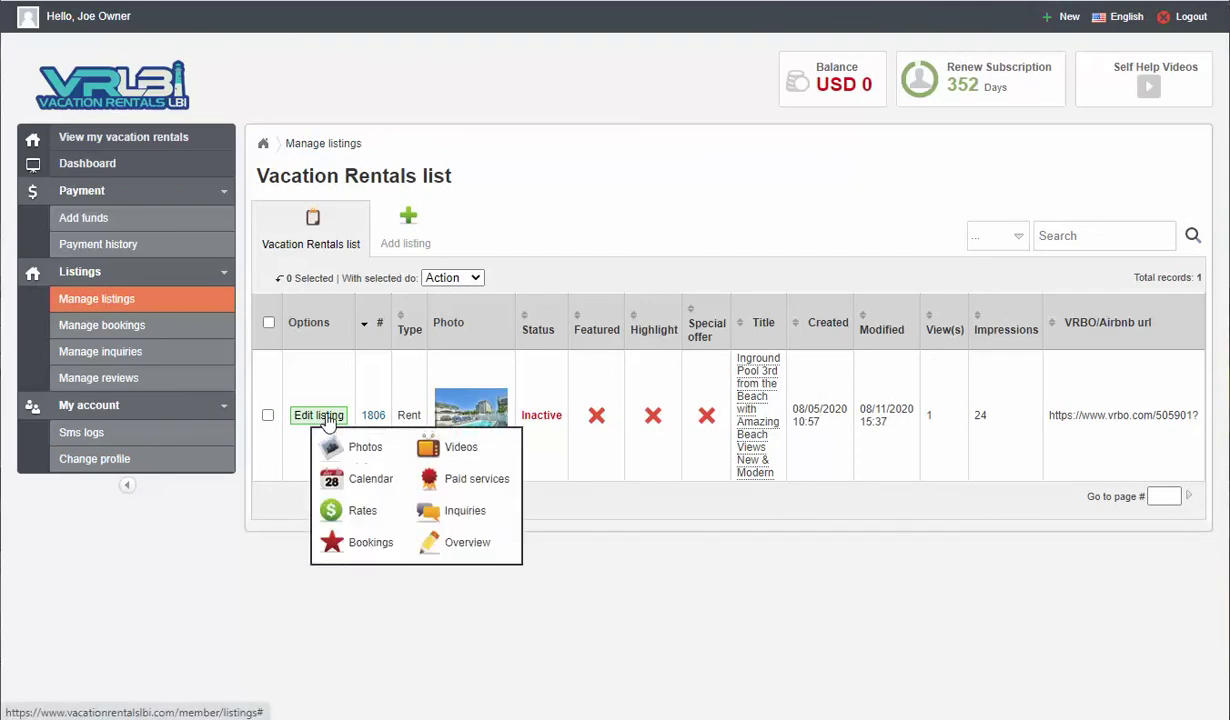